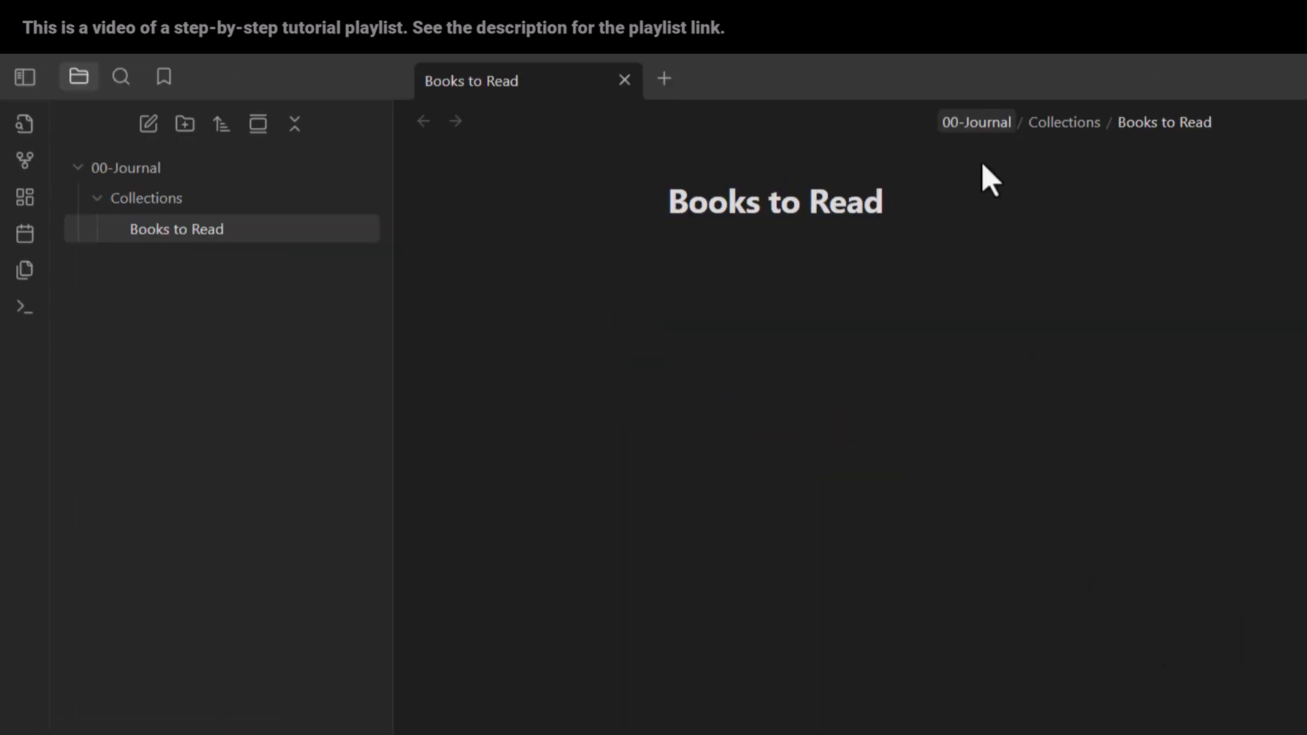
Write a level-one "Perfectionism" heading followed by the lines "How to Be an Imperfectionist - Stephen Guise" and "Finish - John Acuff"
type("# Perfectionism")
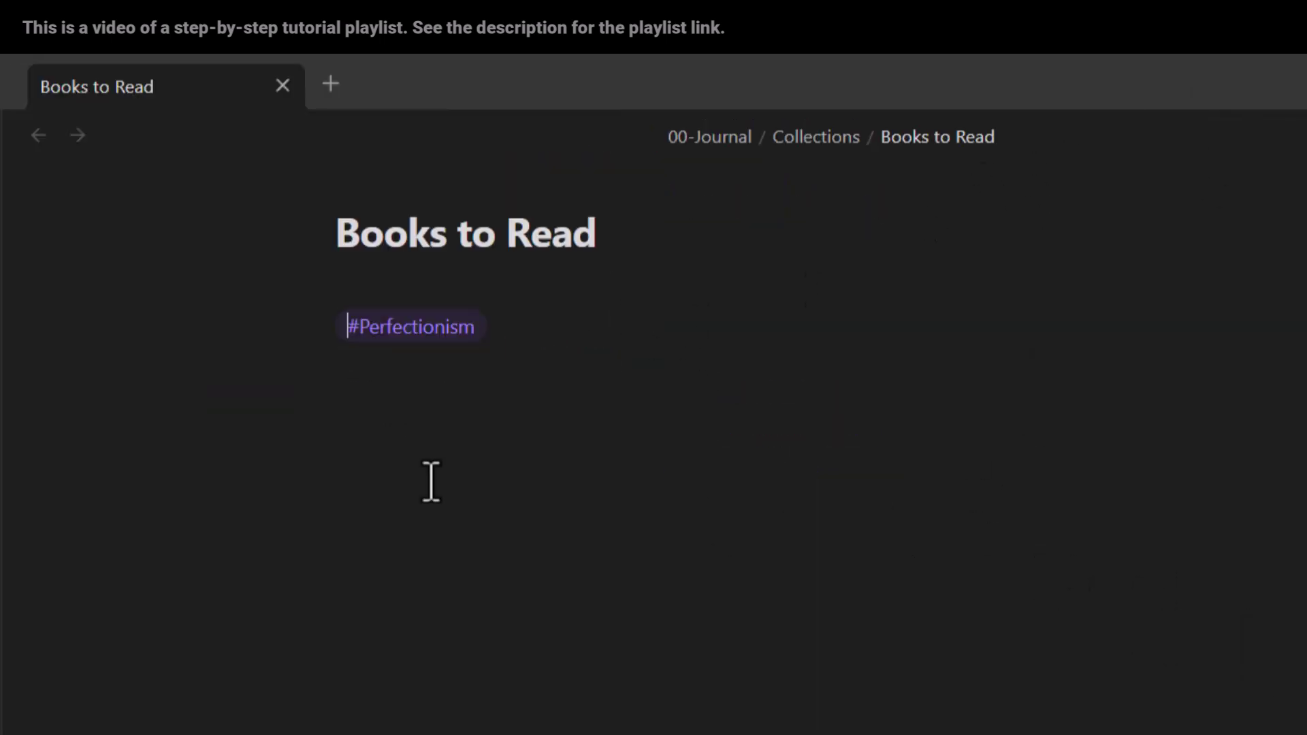
key("Return")
type("How to Be an Imperfectionist - Stephen Guise")
key("Return")
key("Return")
type("Finish - John Acuff")
left_click(397, 408)
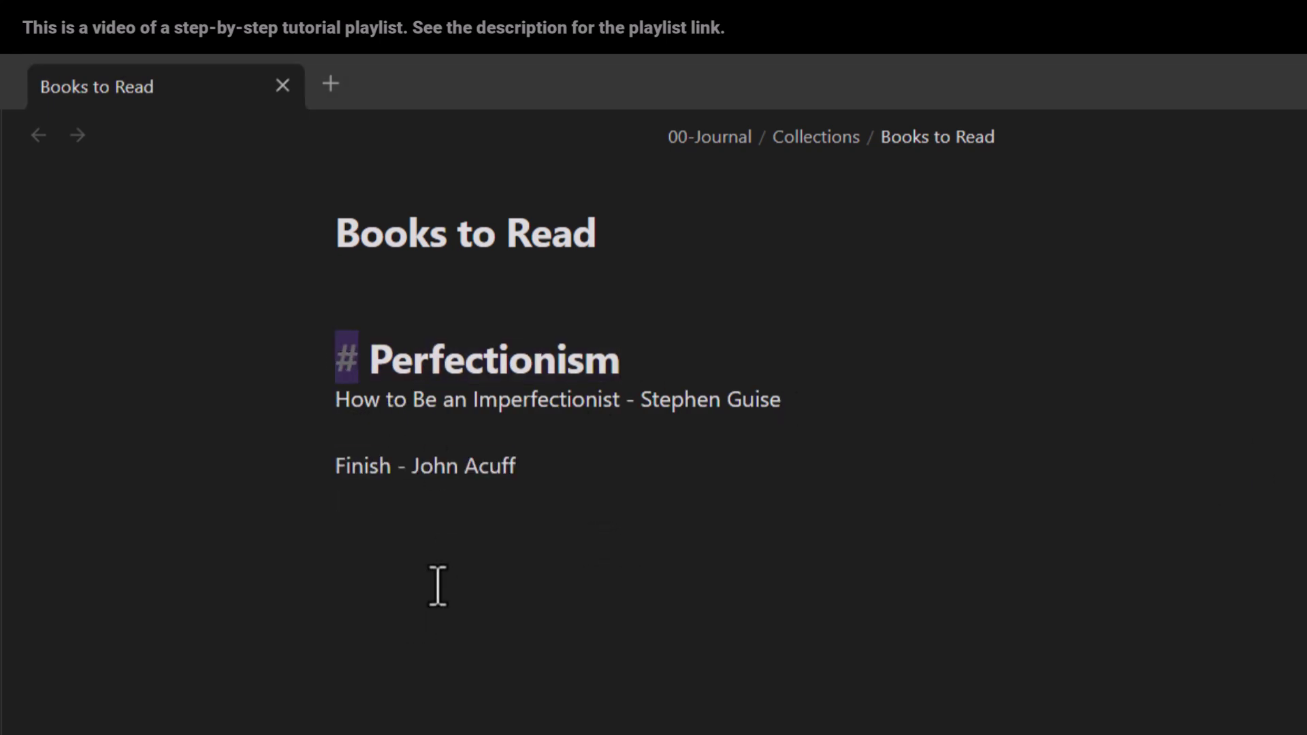
Make the two book lines level-two headings and add sample headings "Header 1" to "Header 6" below, one per heading level
type("## ##")
key("End")
key("Return")
key("Return")
key("Return")
type("# Header 1")
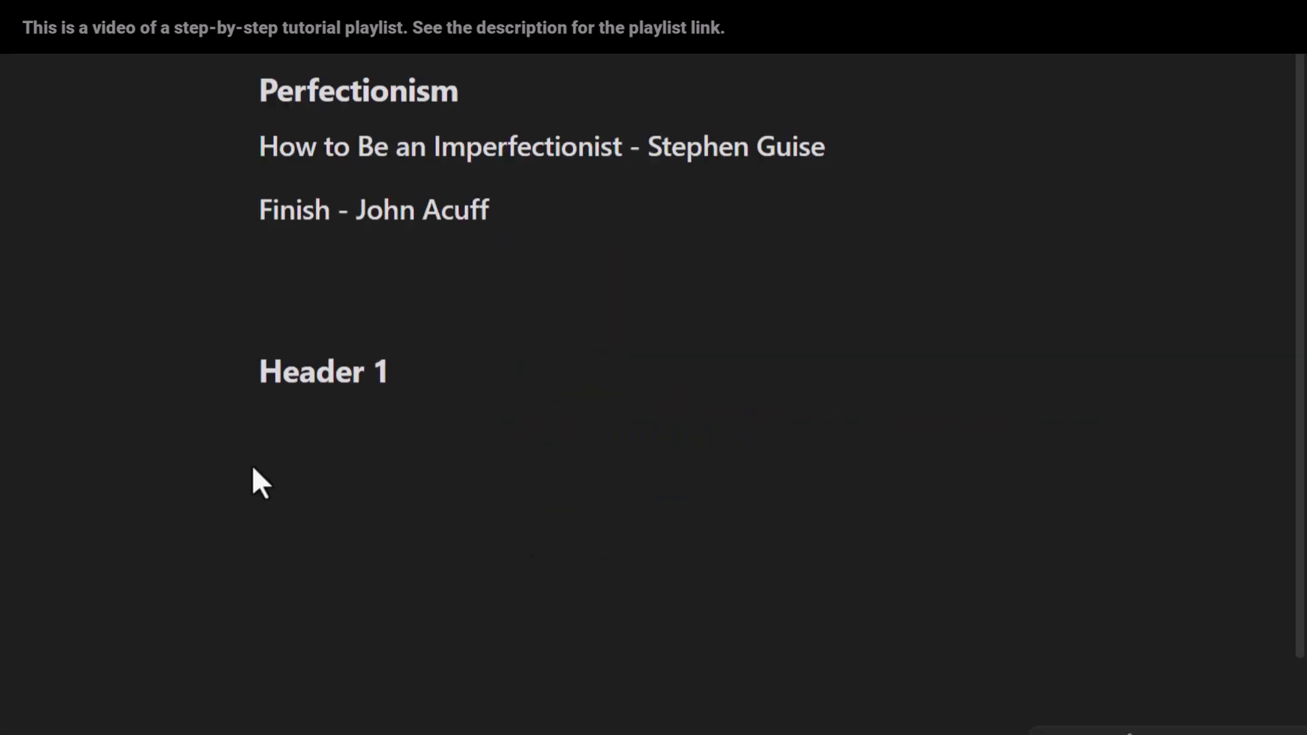
key("Return")
type("## Header 2 ### Header 3 #### Header 4 ##### Header 5 ###### Header 6")
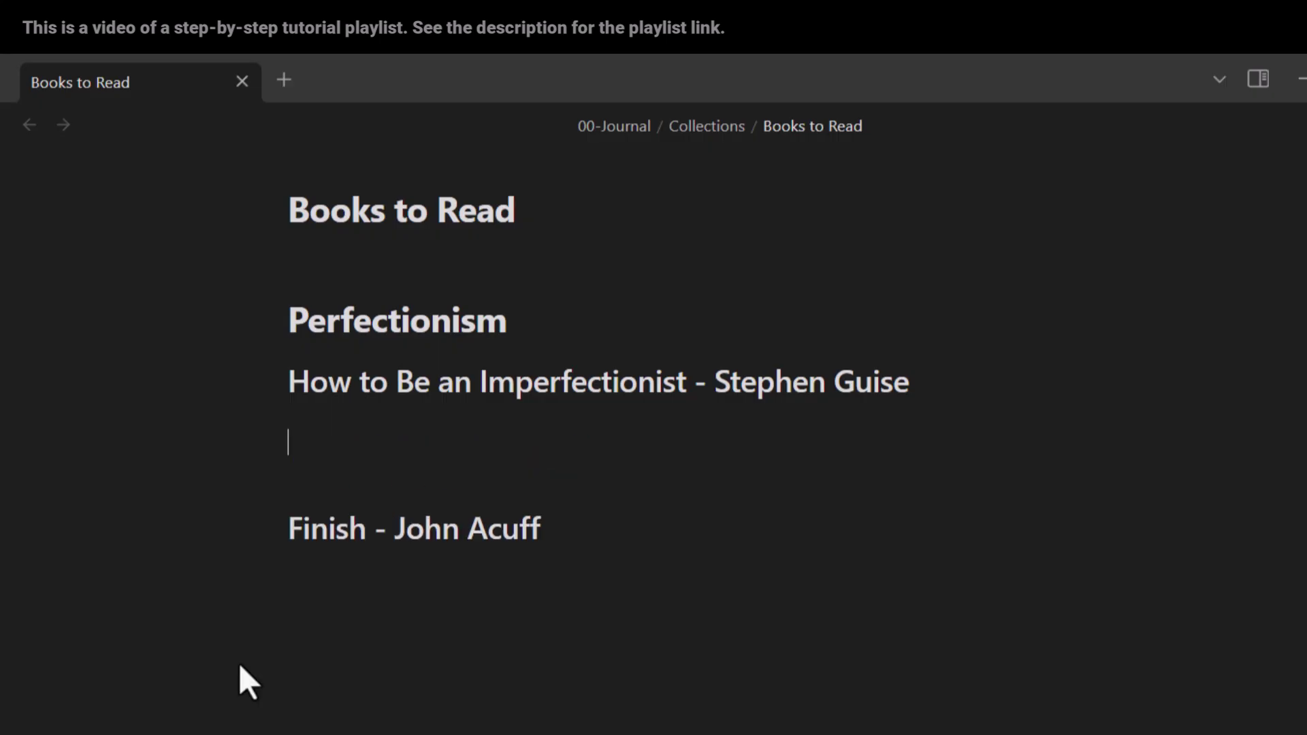
Insert the book's rating, 4.5 out of 5 stars with 1,636 ratings, under the "How to Be an Imperfectionist" heading
type("4.5 4.5 out of 5 stars 1,636 ratings")
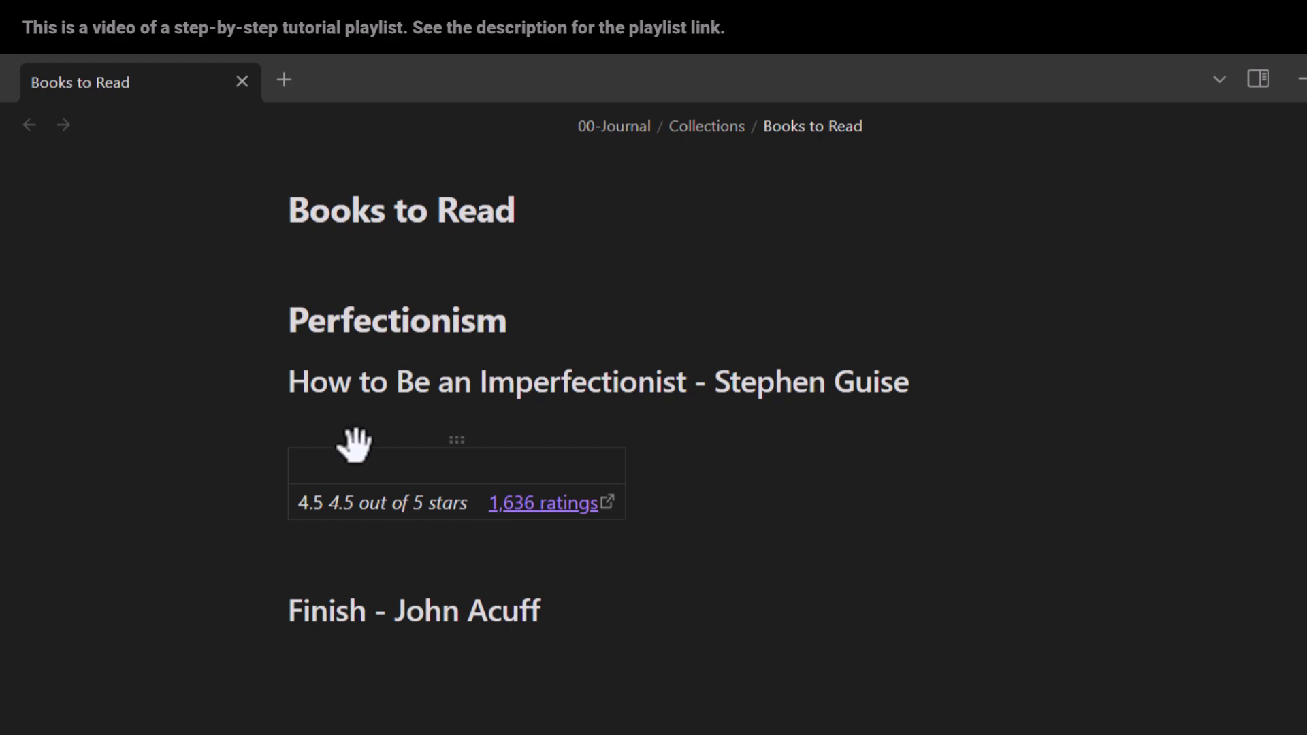
right_click(528, 344)
left_click(599, 552)
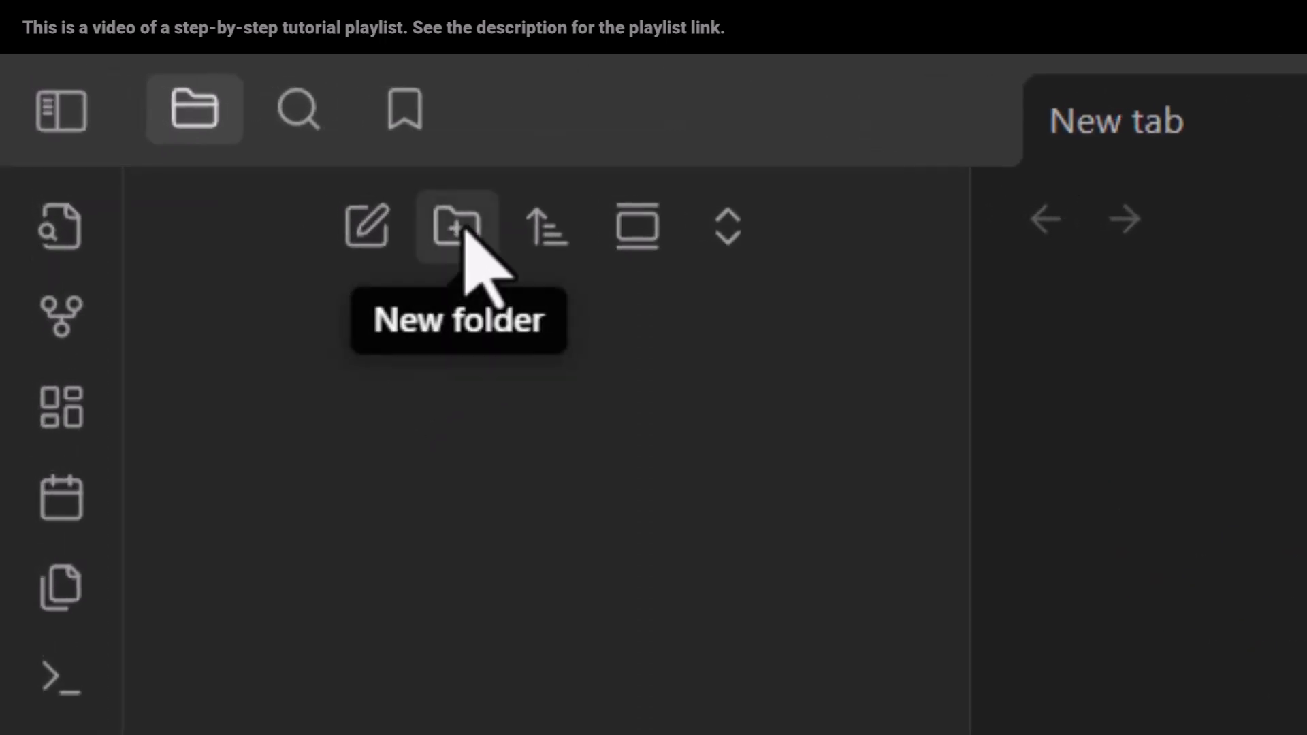
Create a new folder named "00-Journal" in the vault
left_click(465, 231)
type("00-")
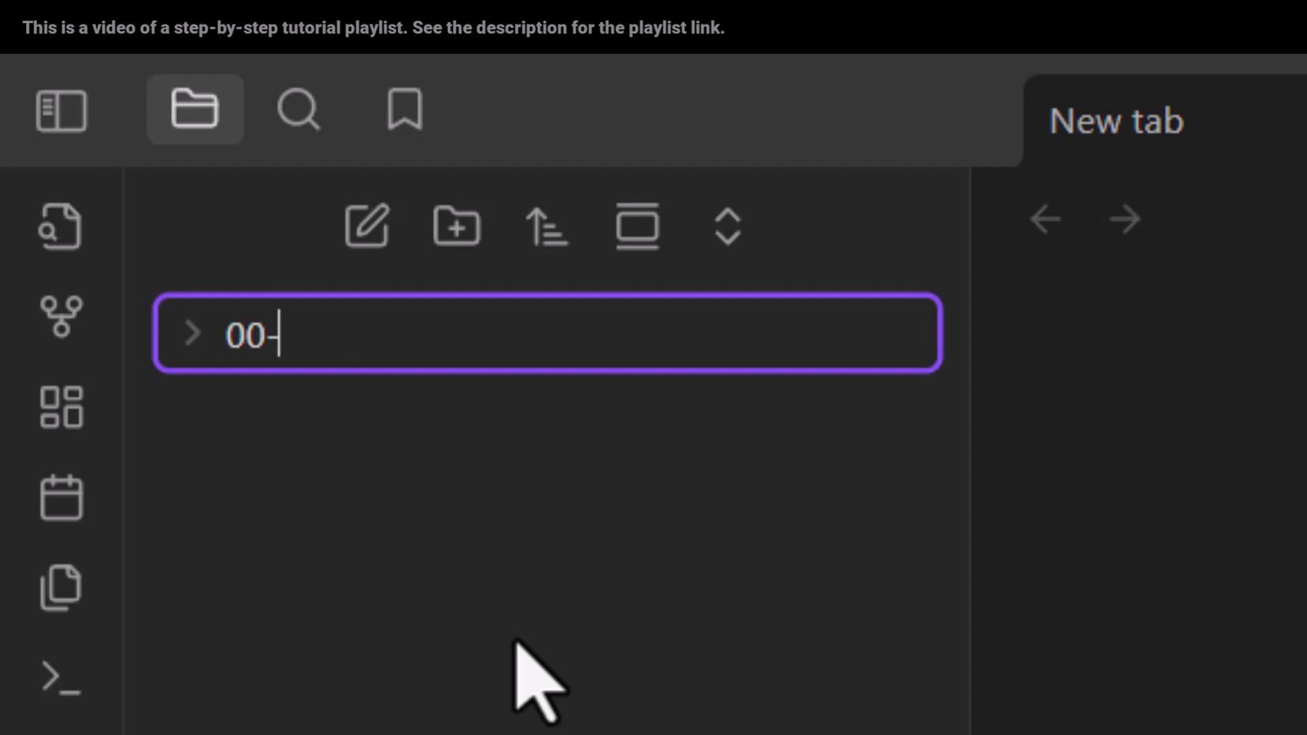
type("Journal")
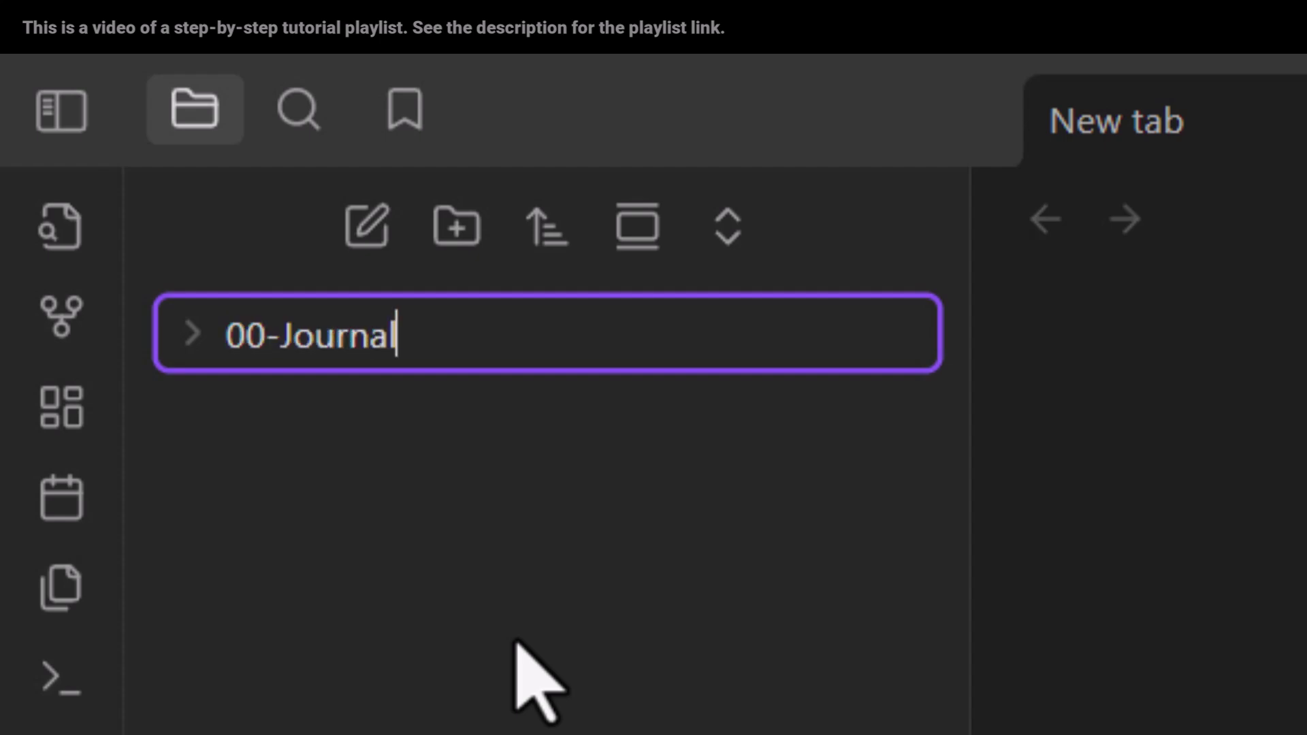
key("Return")
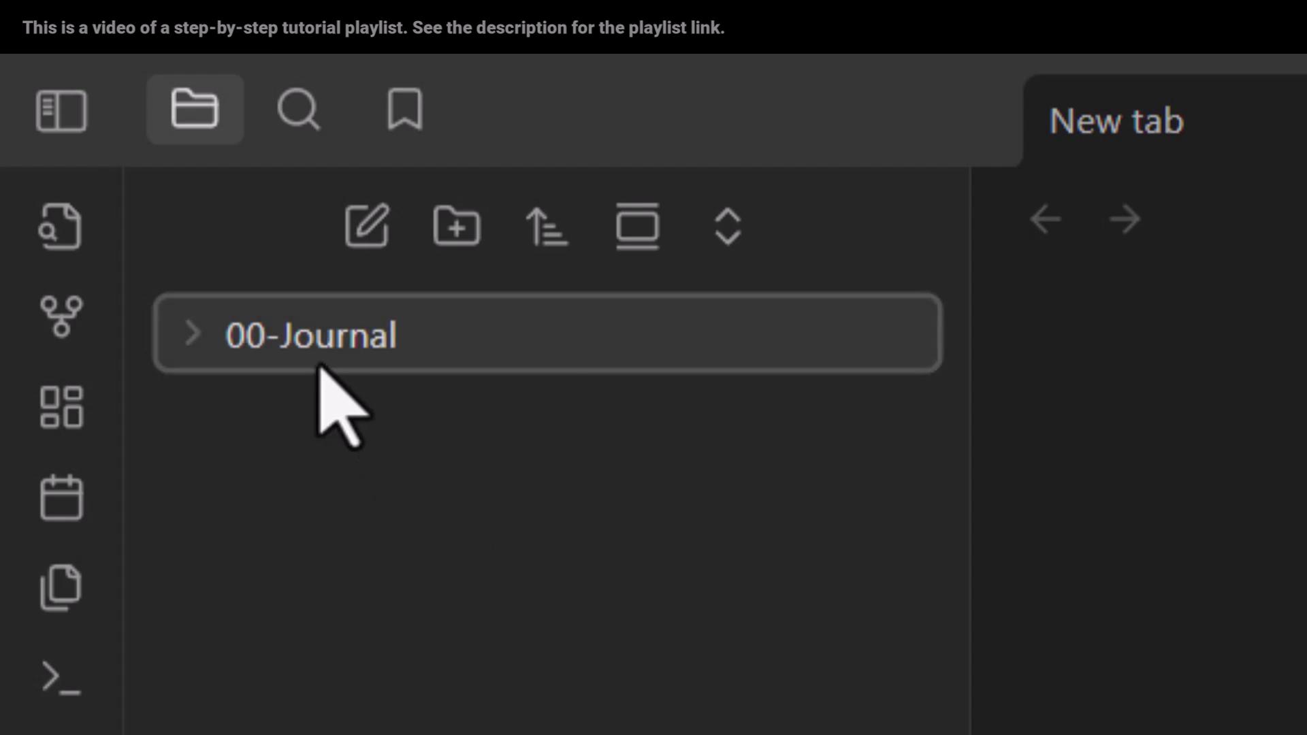
Create a subfolder named "Collections" inside the 00-Journal folder
right_click(317, 351)
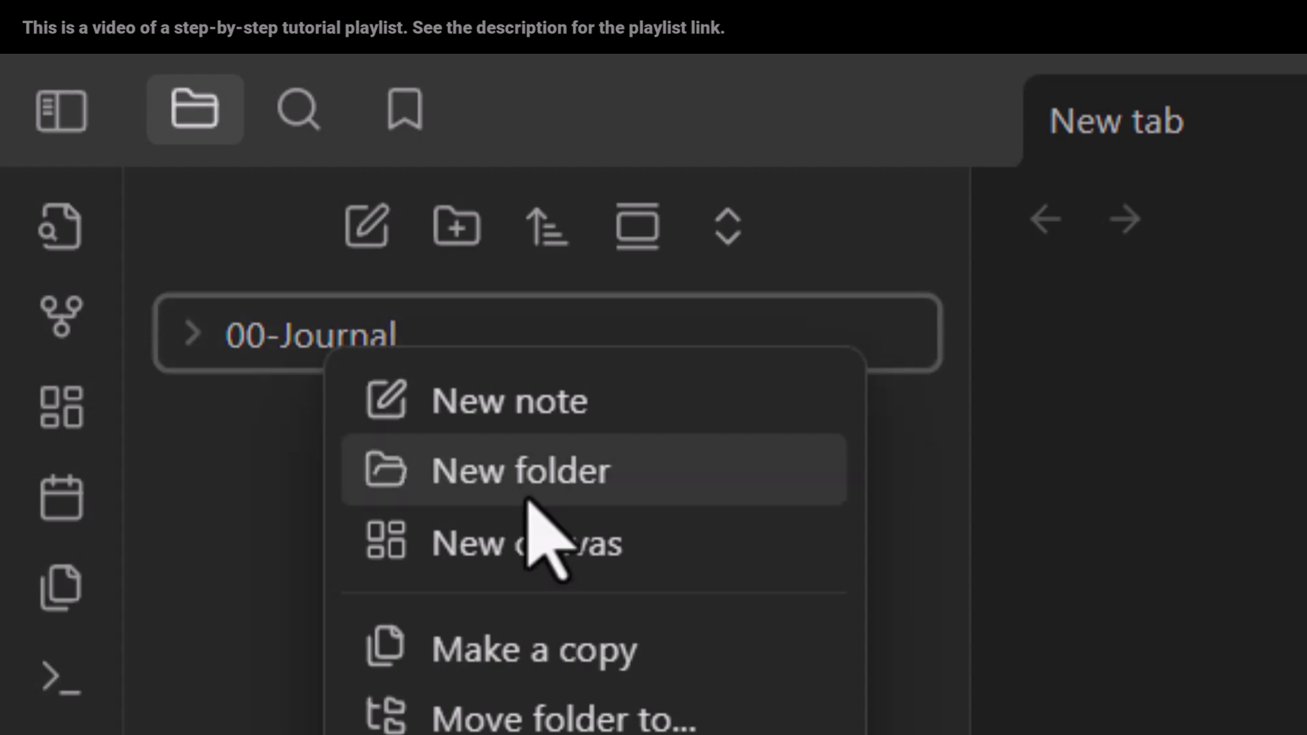
left_click(507, 500)
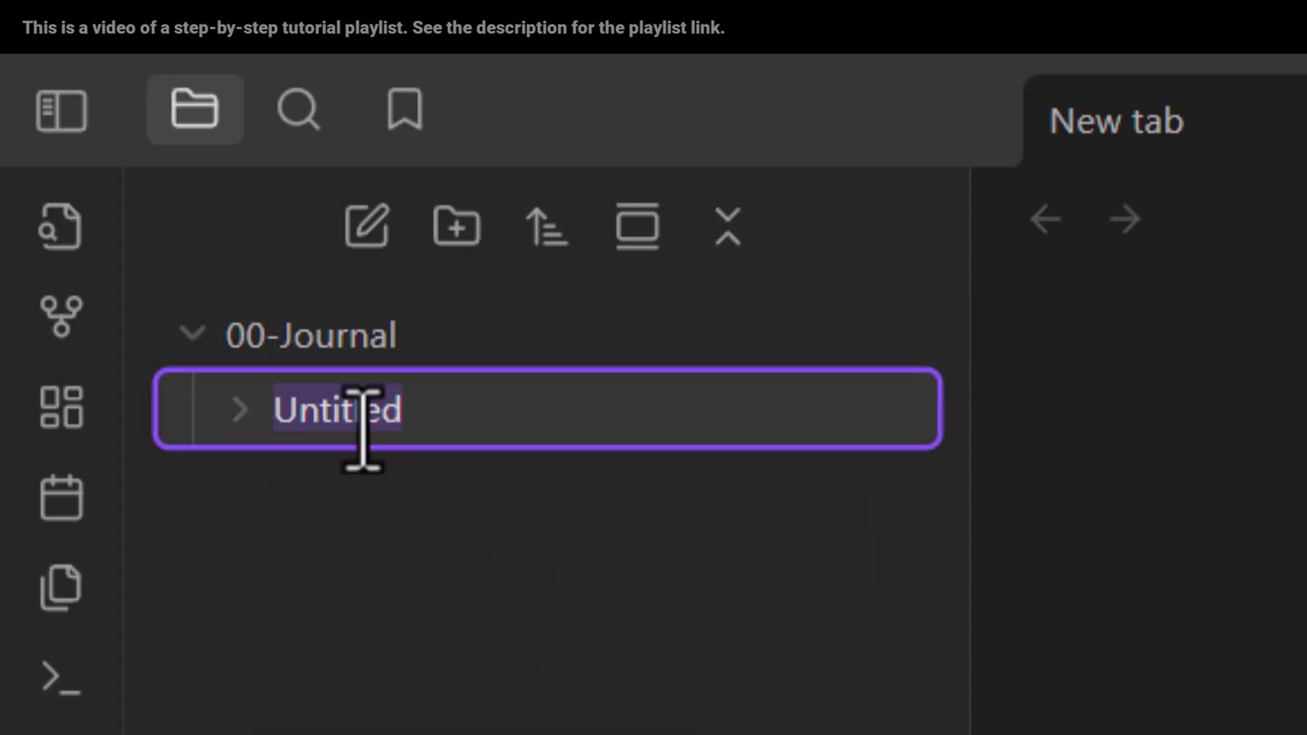
type("Collections")
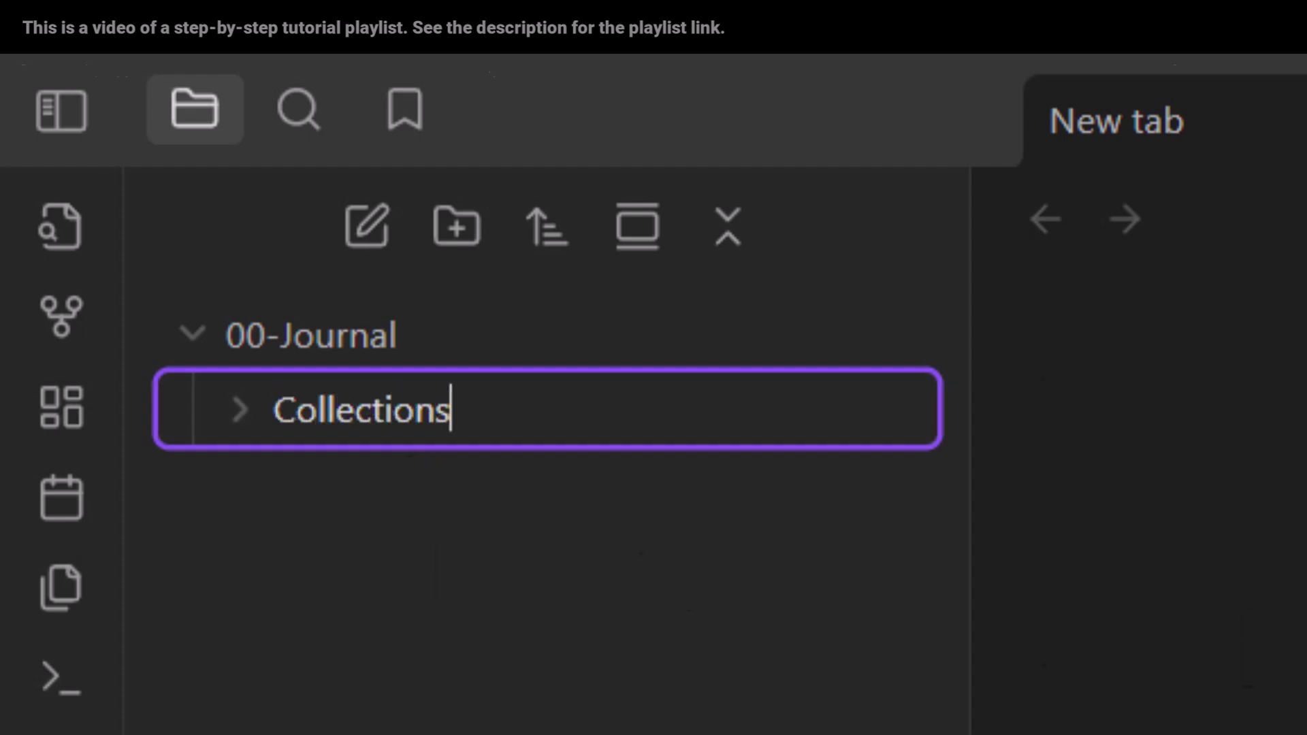
key("Return")
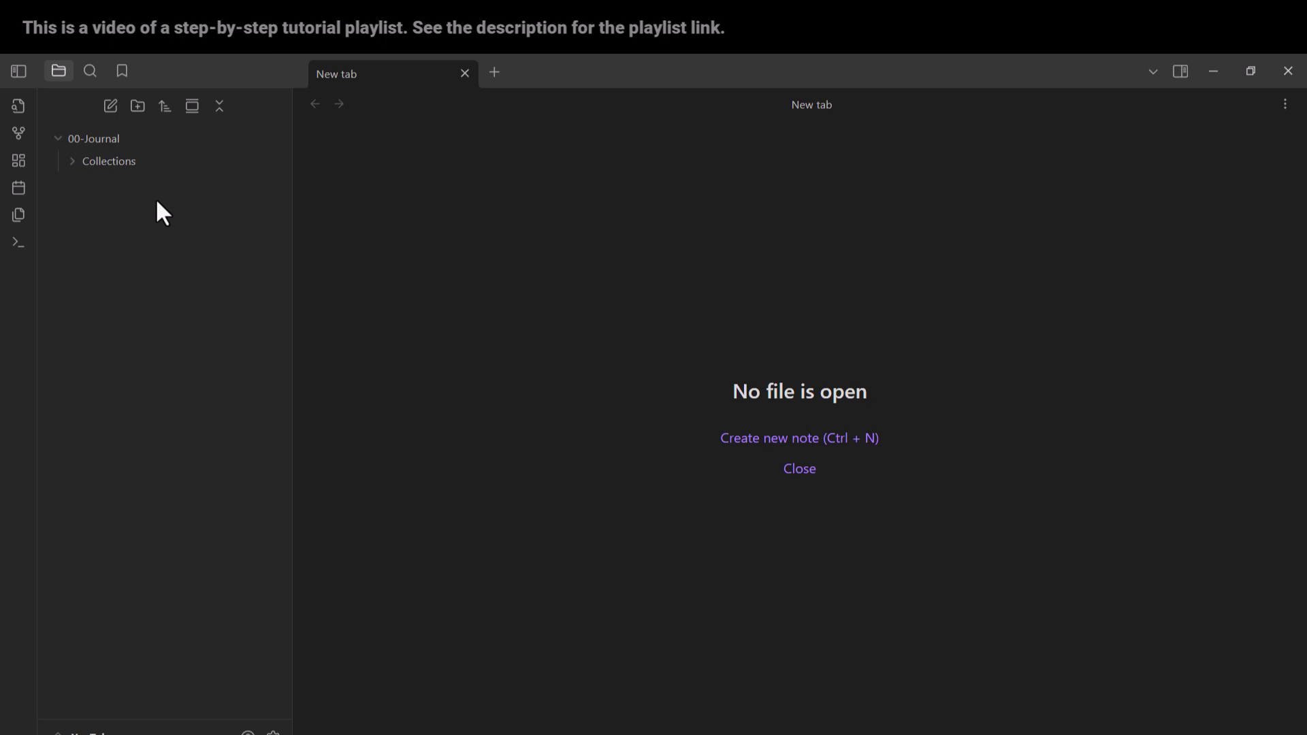
Create a new note inside the Collections folder and title it "Books to Read"
left_click(129, 162)
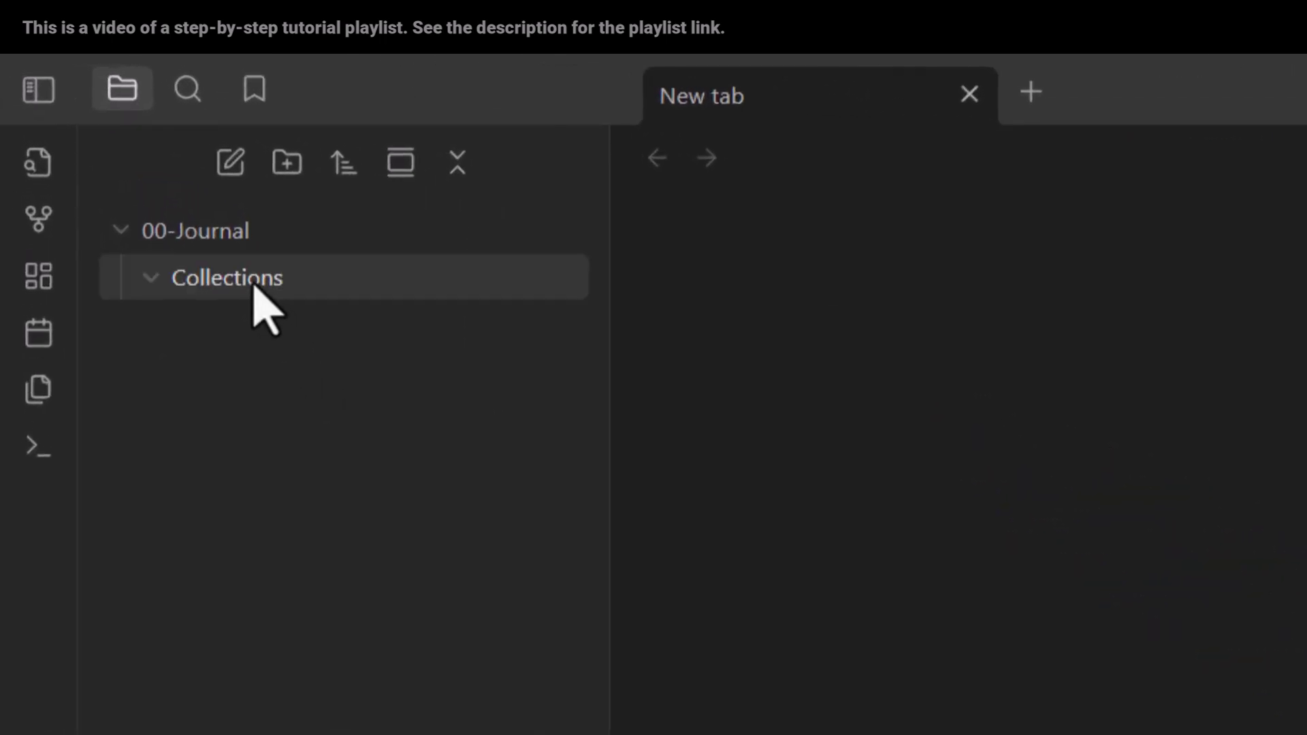
right_click(257, 287)
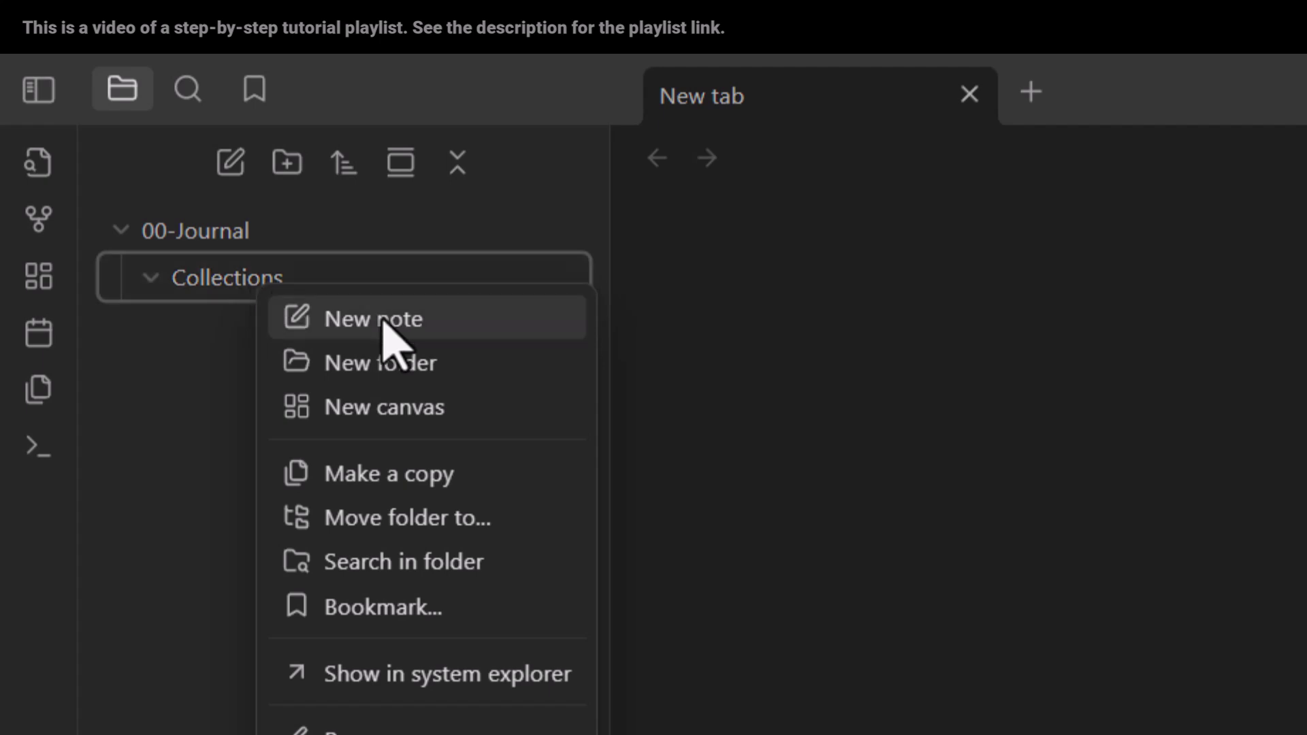
left_click(378, 319)
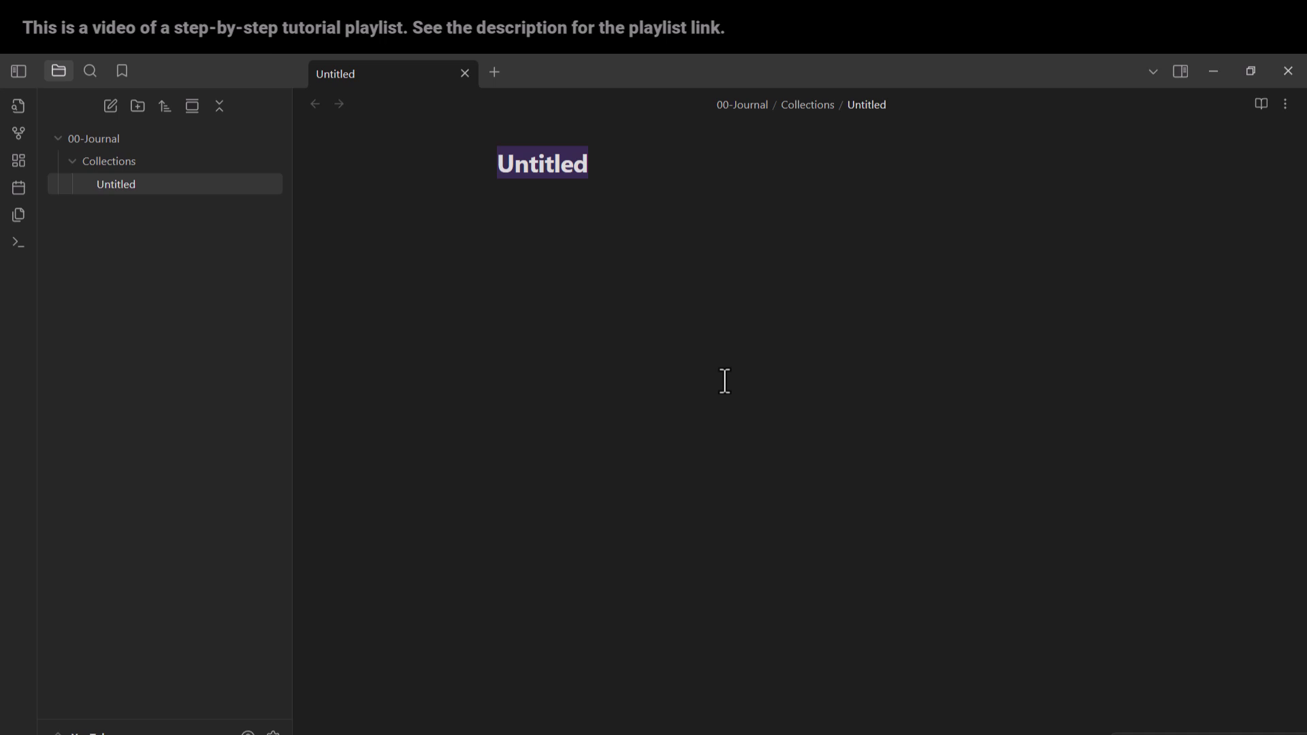
type("B")
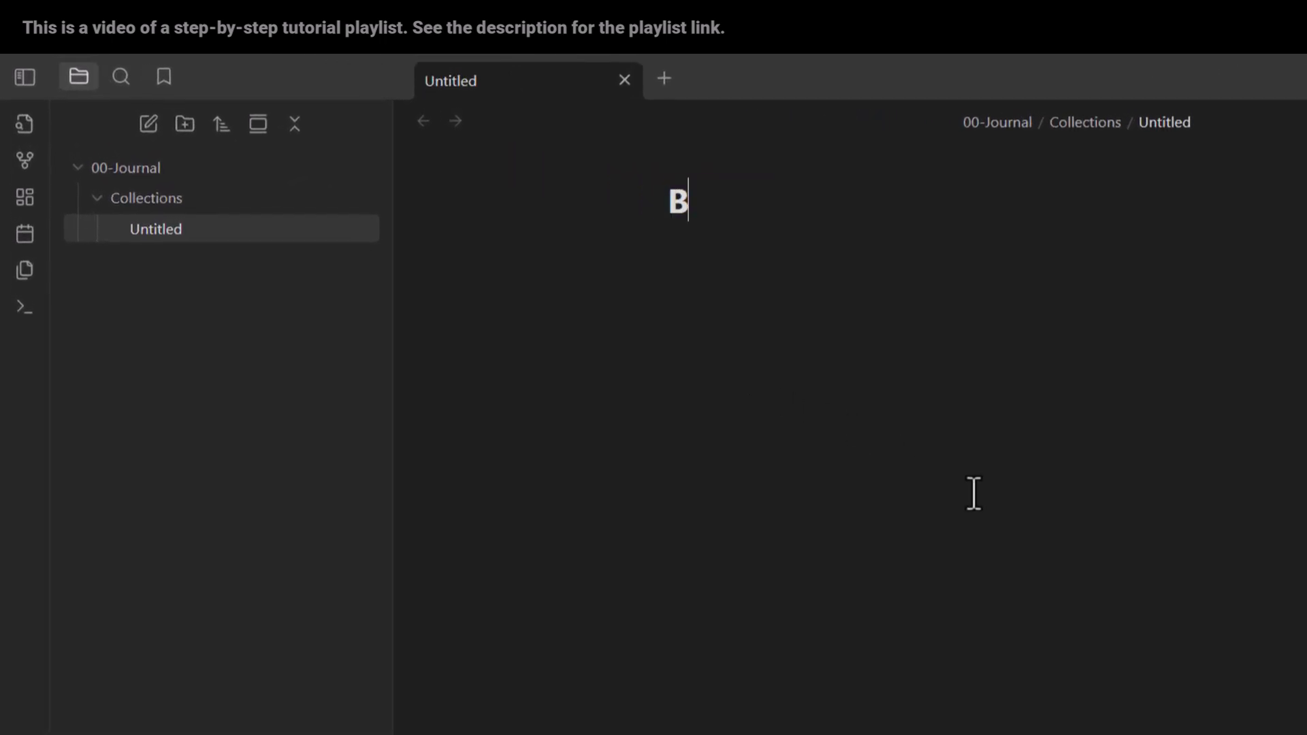
type("ooks to Re")
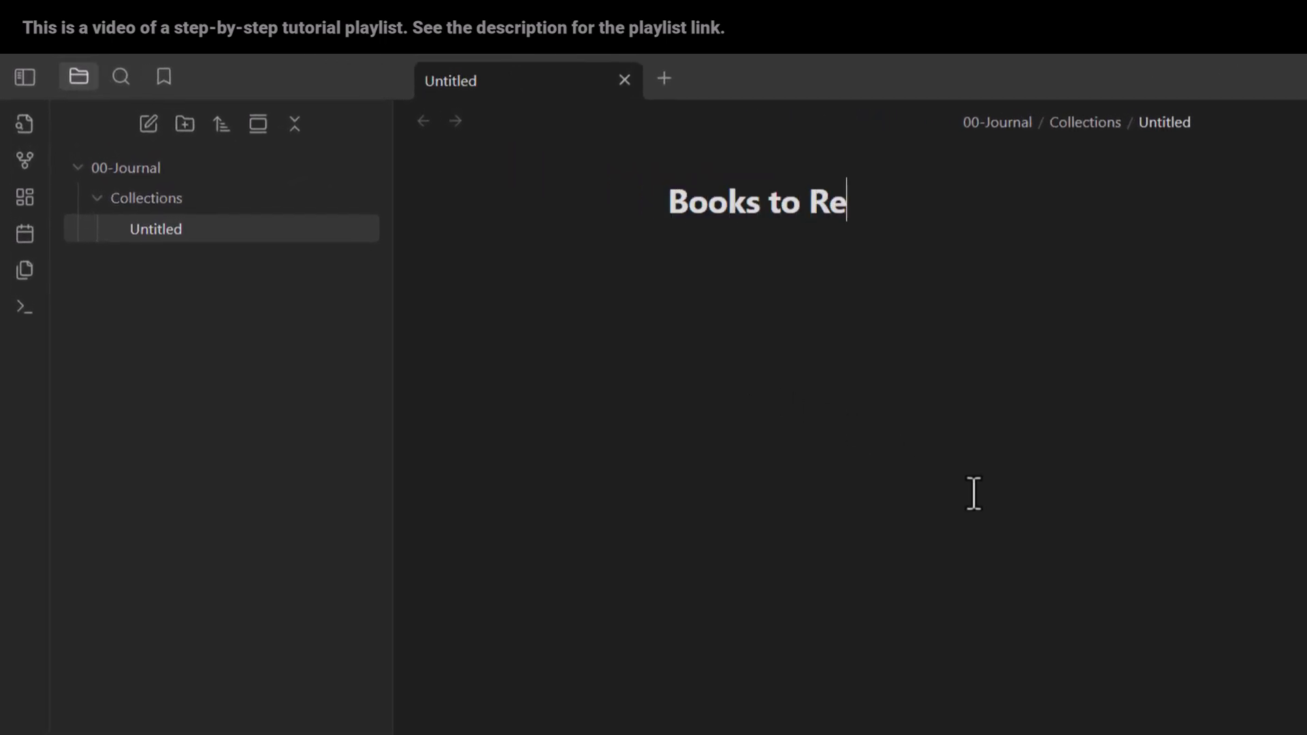
type("ad")
key("Return")
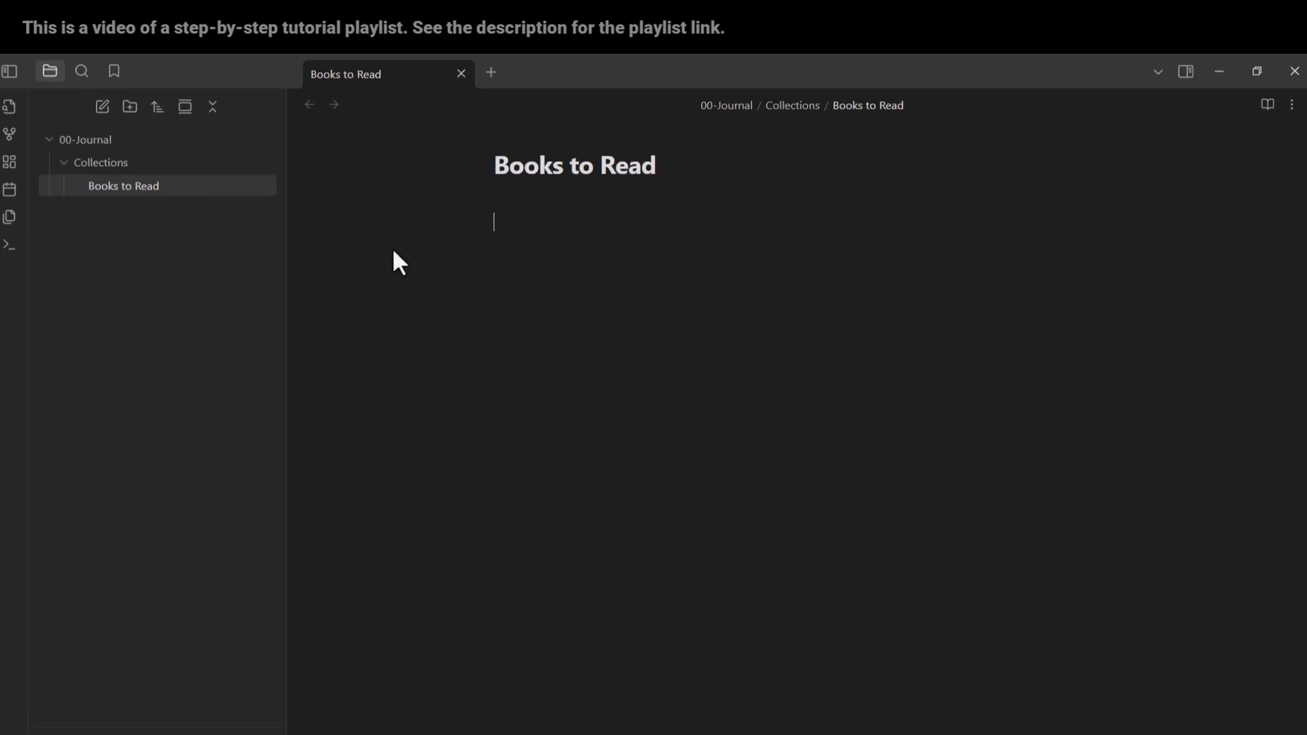
Write "# Perfectionism" as a level-one heading in the body of the Books to Read note
type("# ")
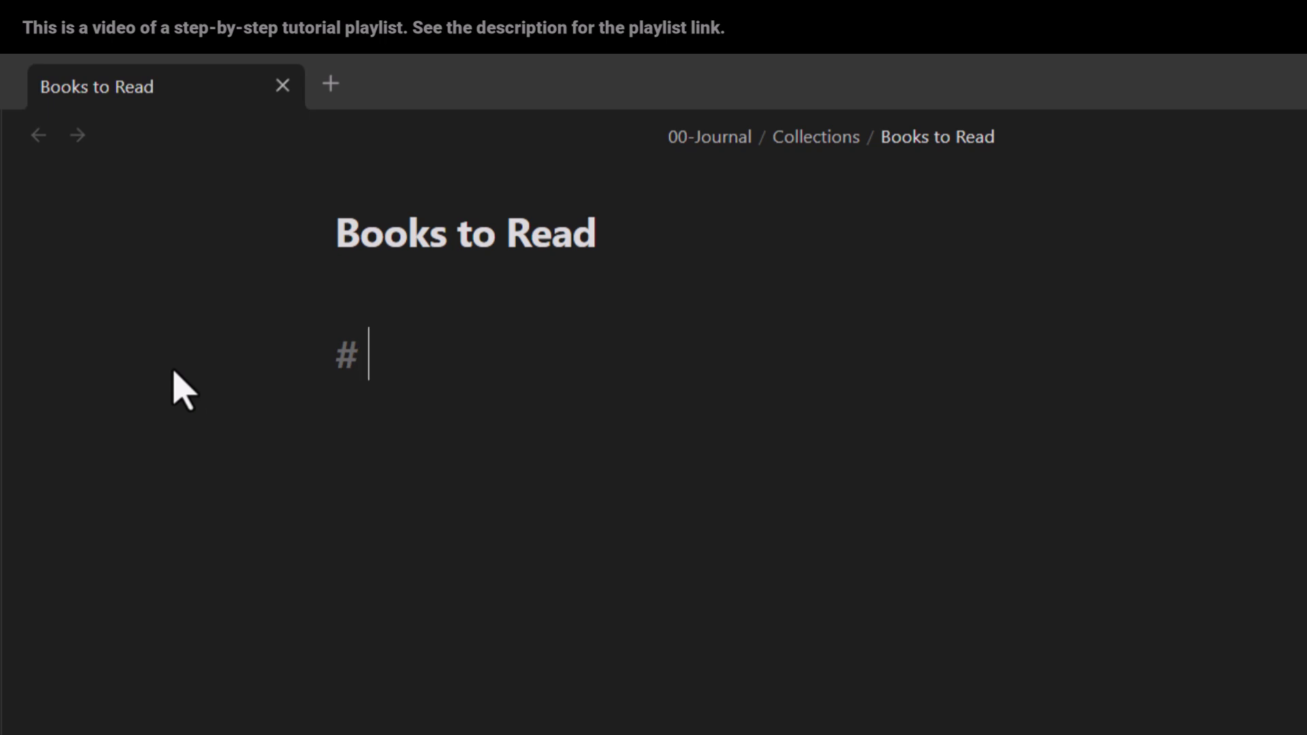
type("Per")
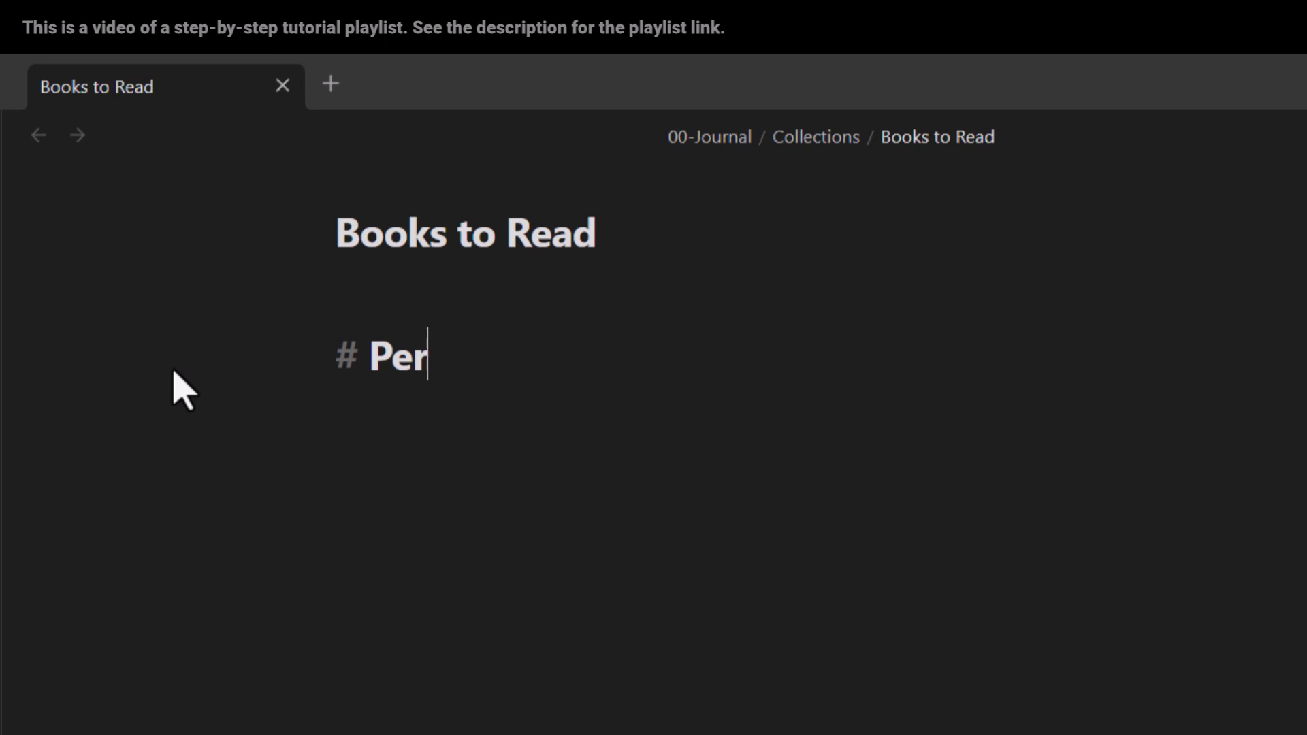
type("fectioni")
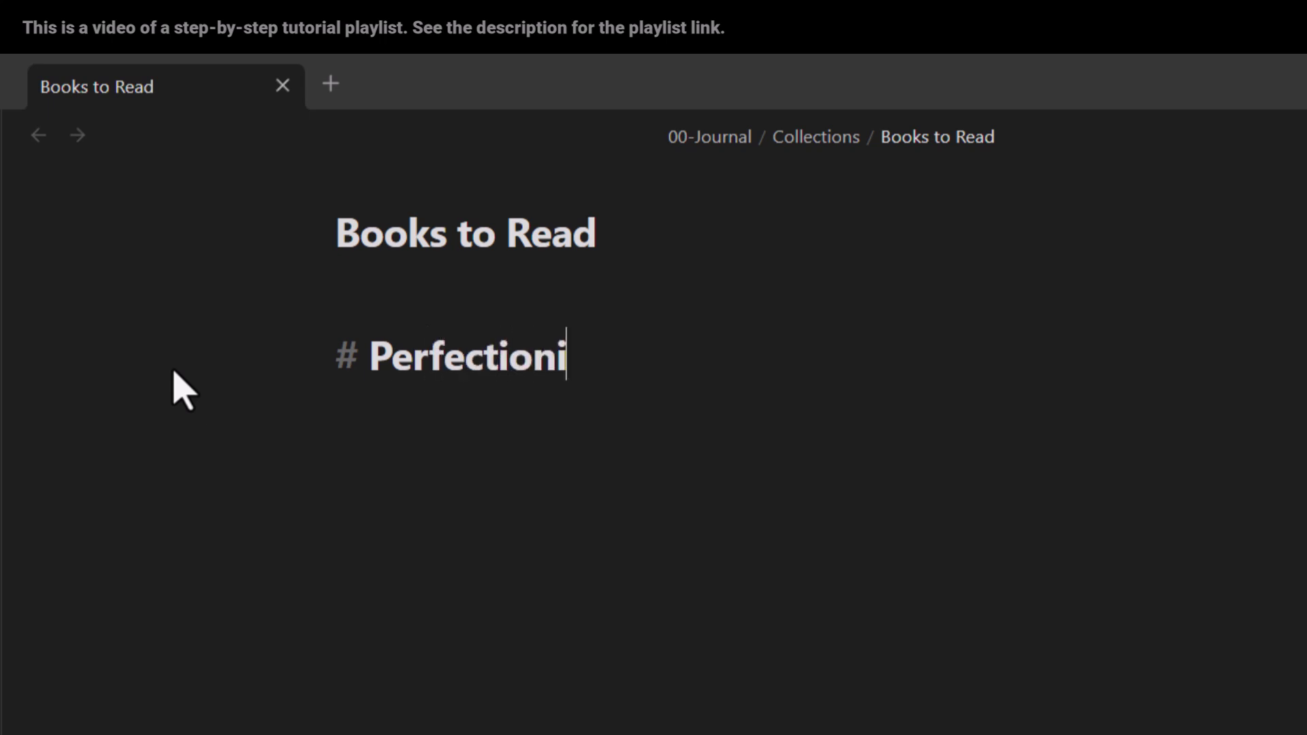
key("BackSpace")
type("ism")
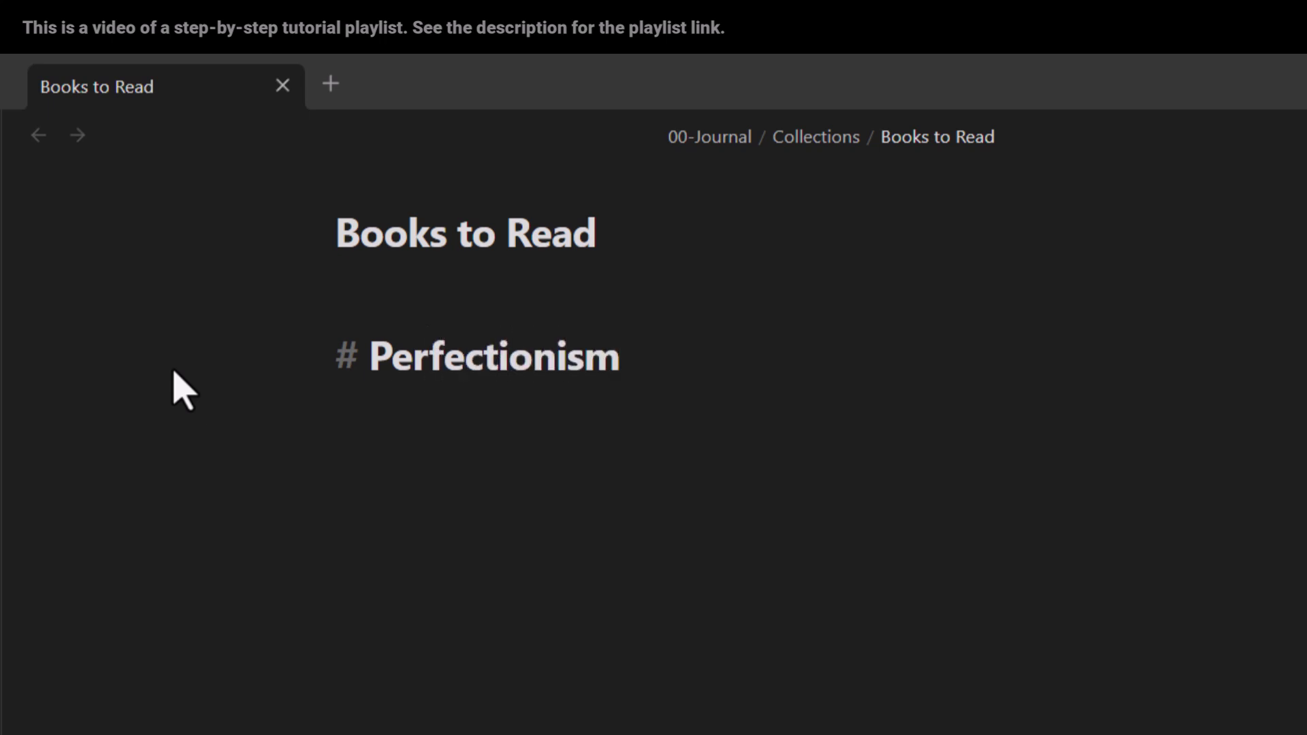
Remove the space between the hash sign and "Perfectionism" to make it a tag, and undo that change
left_click(367, 355)
key("shift+Left")
key("Right")
key("BackSpace")
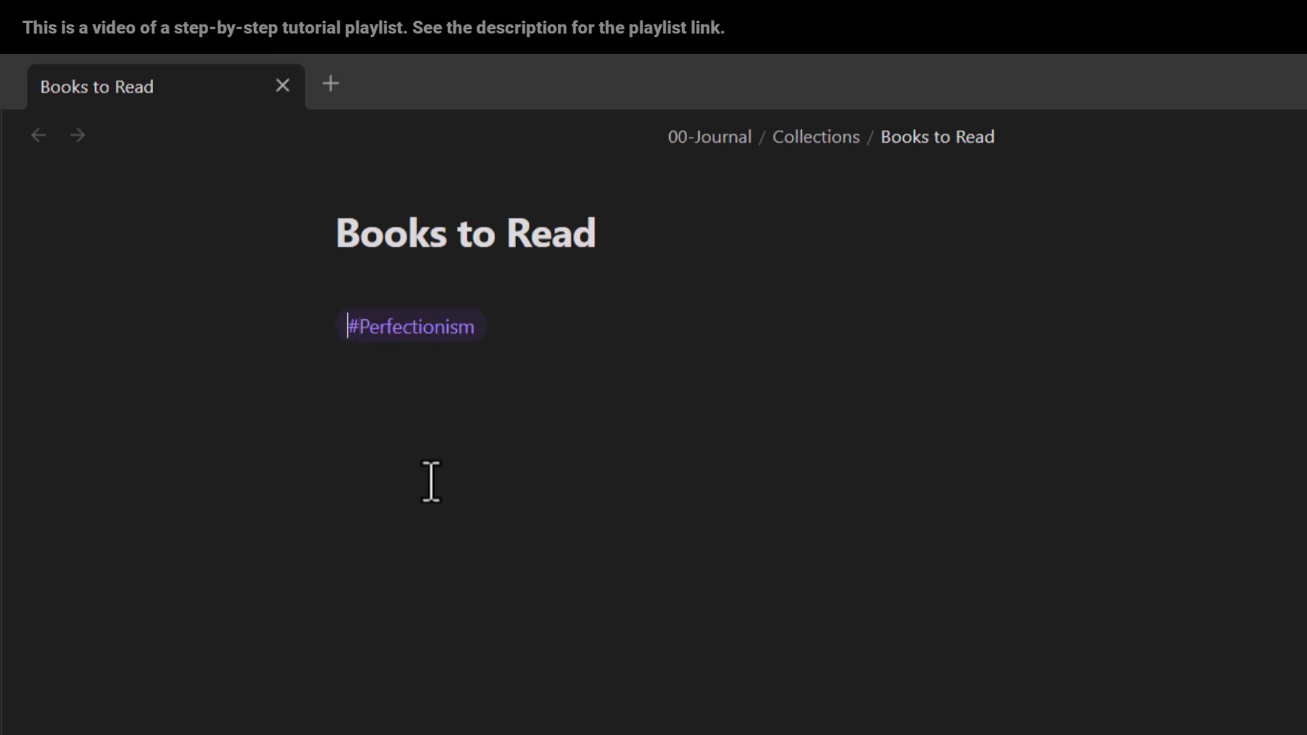
key("shift+End")
key("Right")
key("ctrl+z")
key("Right")
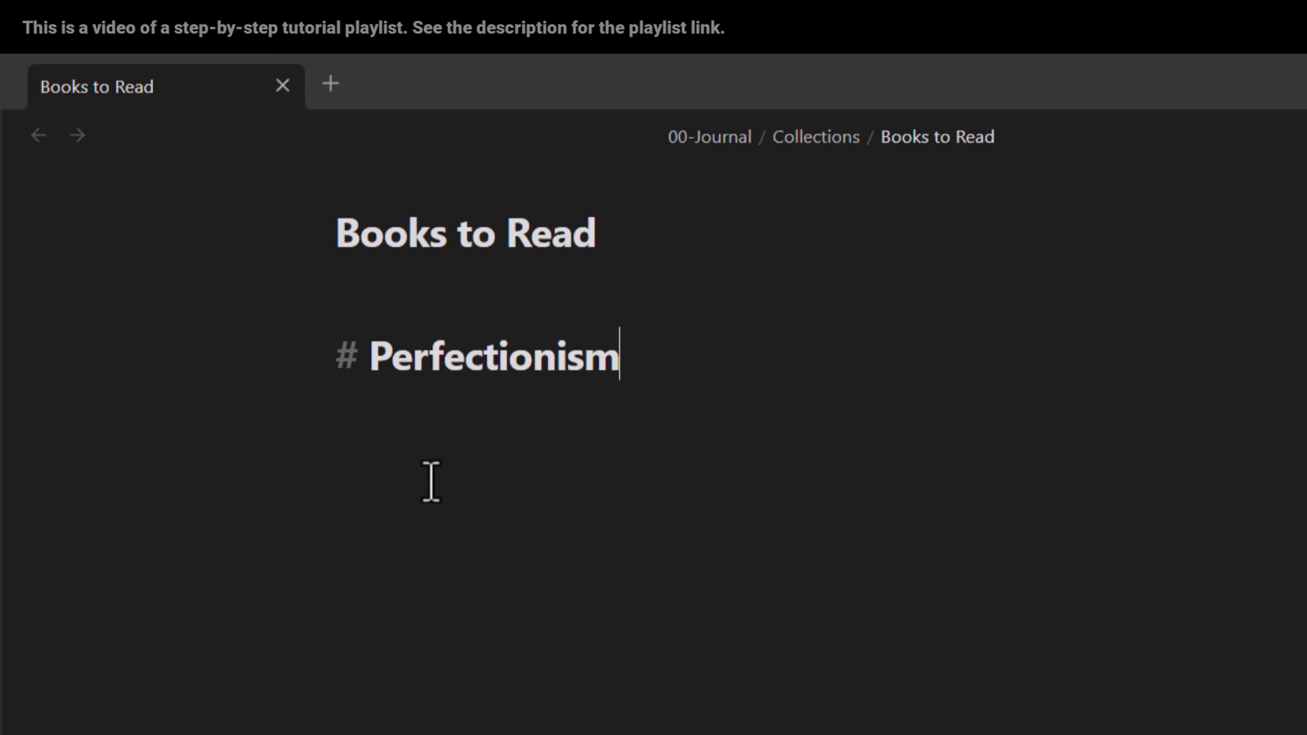
Add the lines "How to Be an Imperfectionist - Stephen Guise" and "Finish - John Acuff" below the heading, separated by a blank line
key("Down")
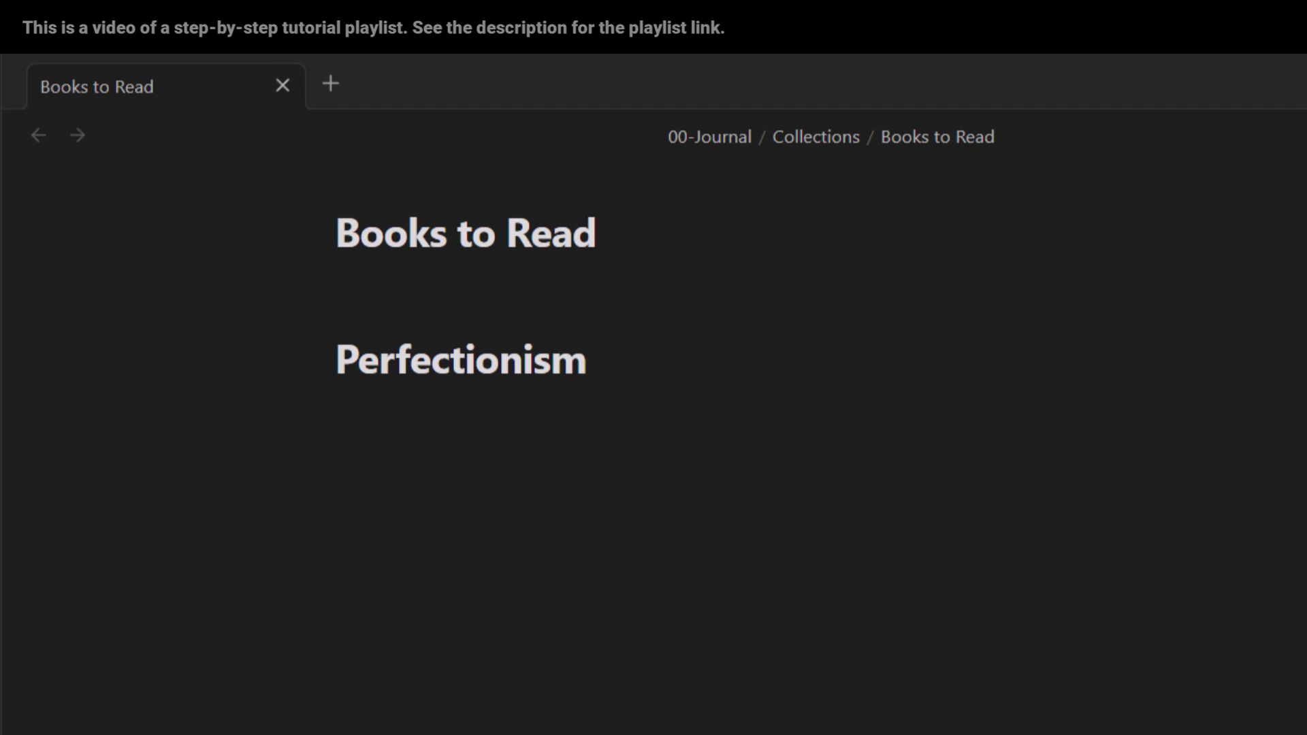
left_click(359, 431)
type("How to Be an Imperfectionist - Stephen Guise")
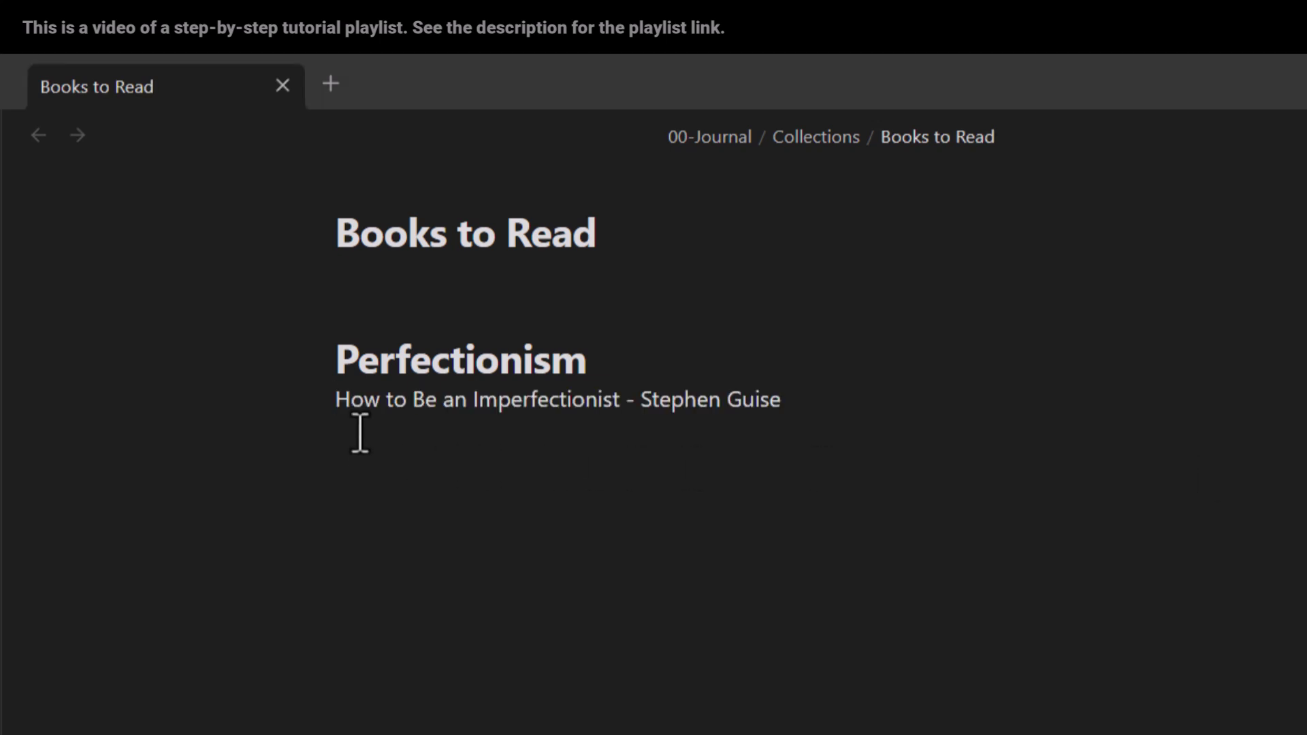
key("Return")
key("Return")
key("alt+Tab")
left_click(526, 539)
type("Finish - John Acuff")
key("Return")
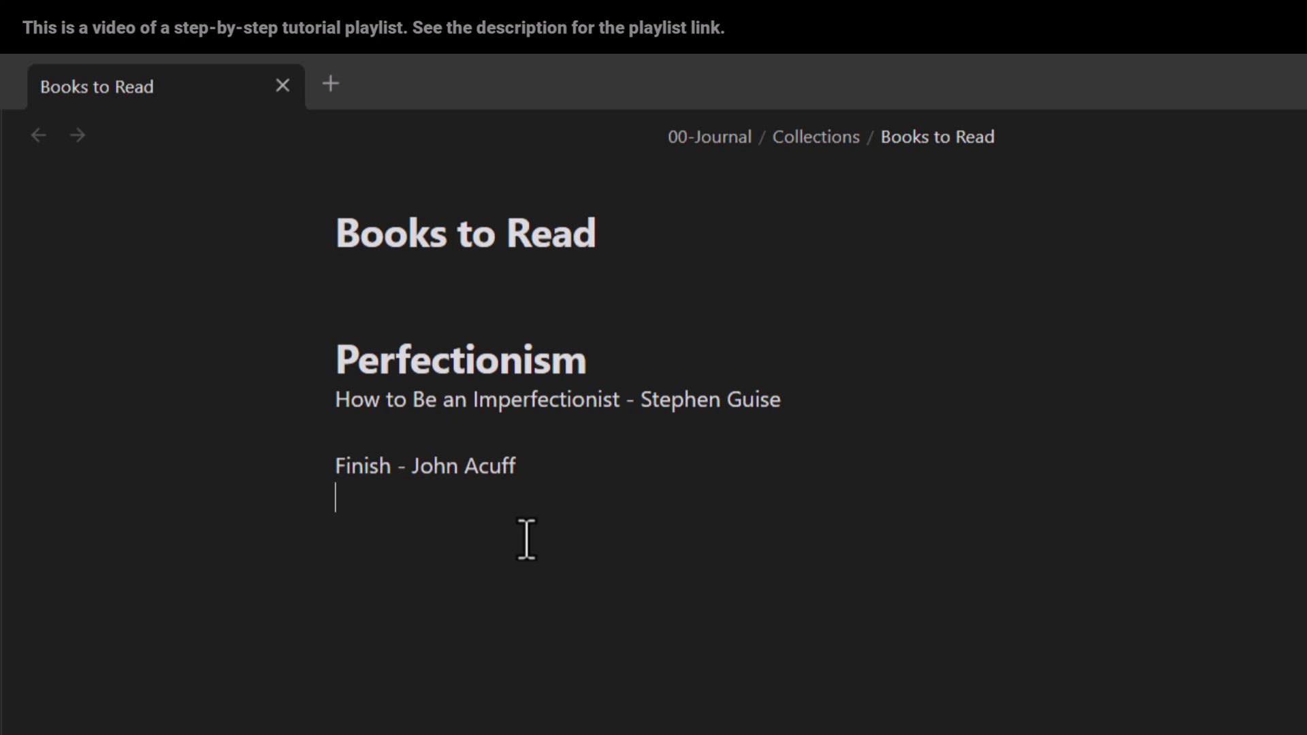
Examine the two book lines and the Perfectionism heading with its hash marker to compare plain text with heading formatting
left_click_drag(790, 402, 320, 417)
left_click_drag(549, 471, 327, 484)
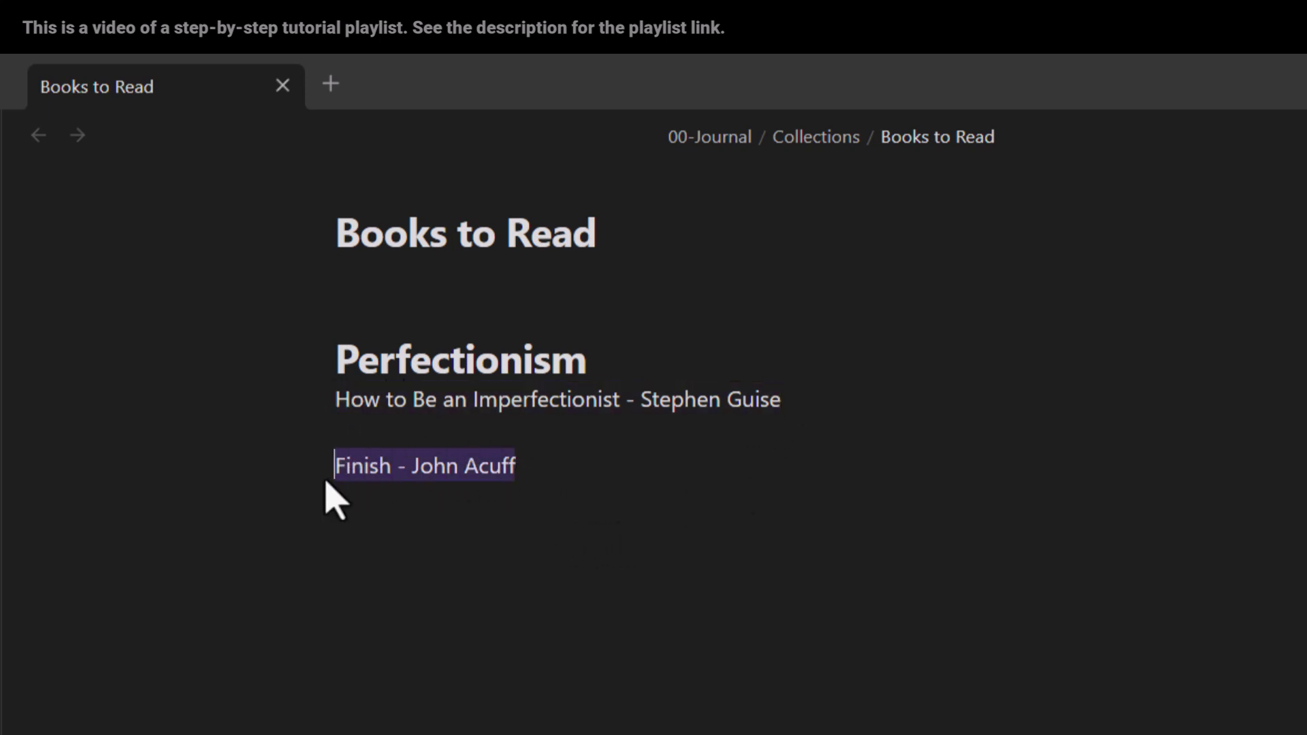
left_click(364, 525)
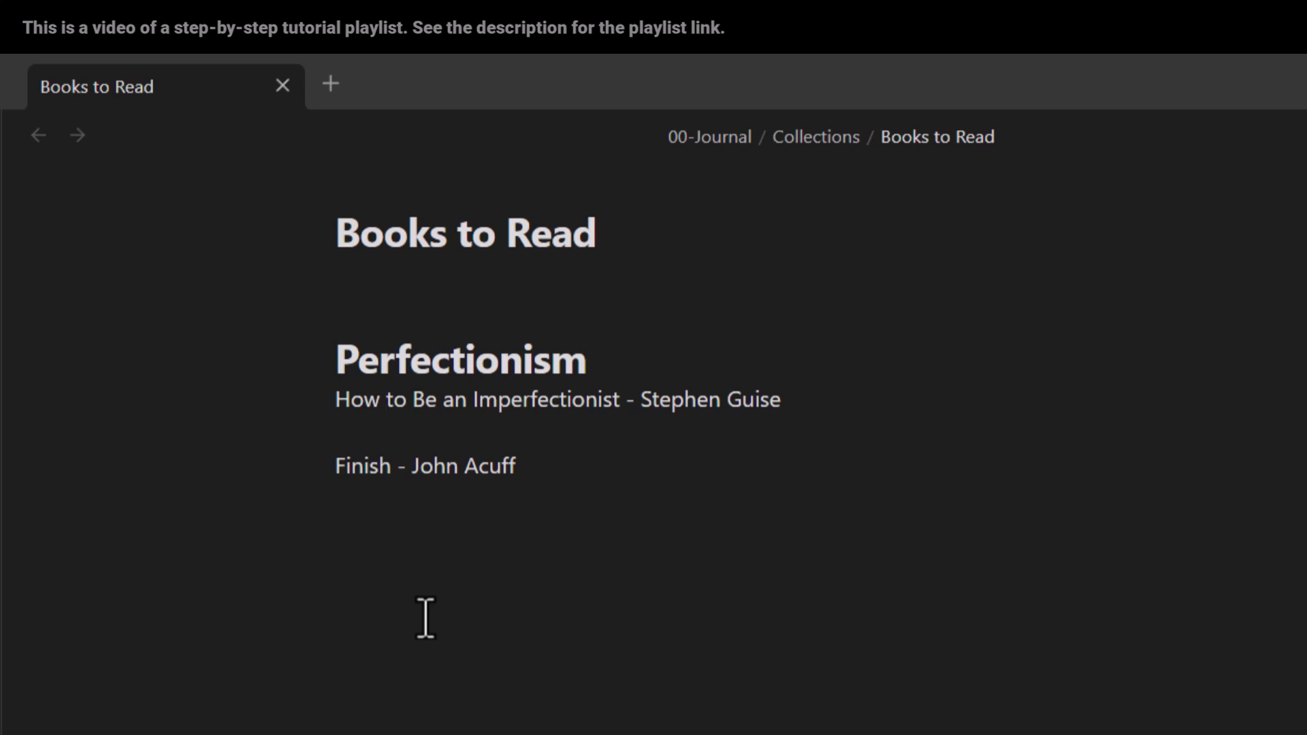
left_click_drag(616, 361, 329, 373)
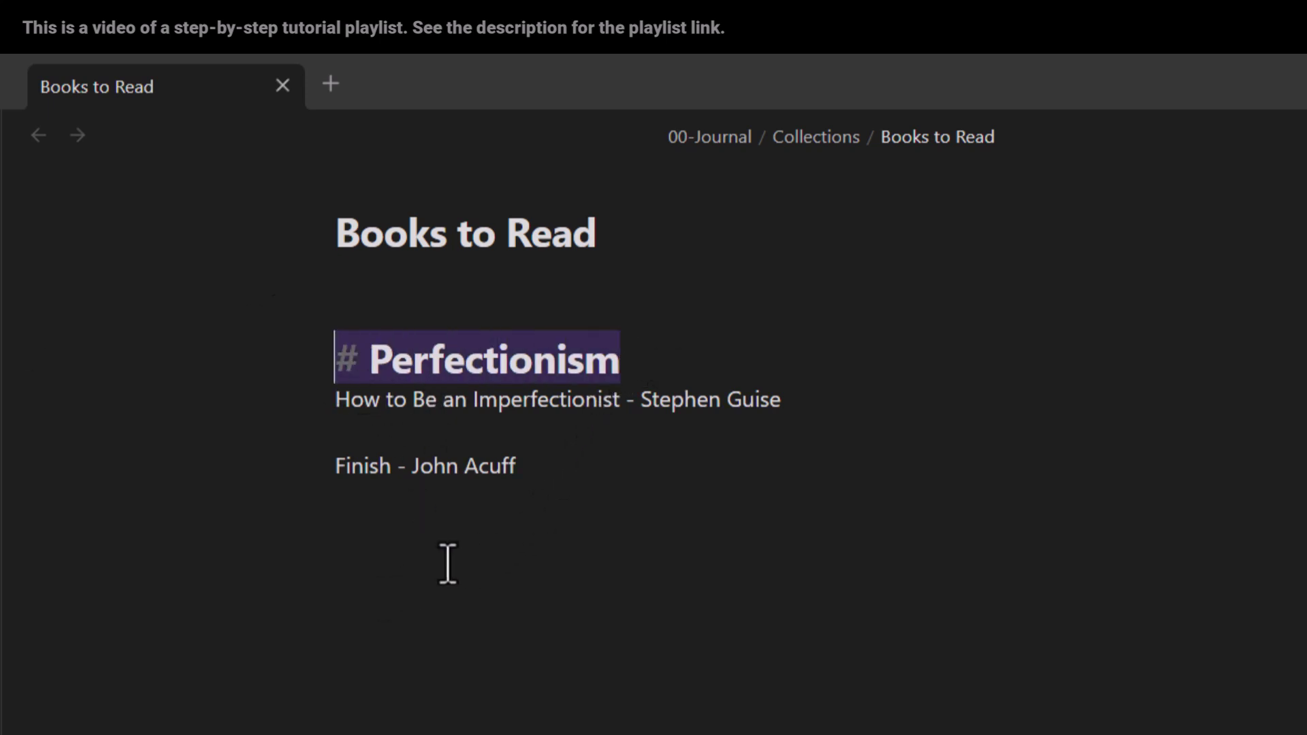
key("Left")
key("shift+Right")
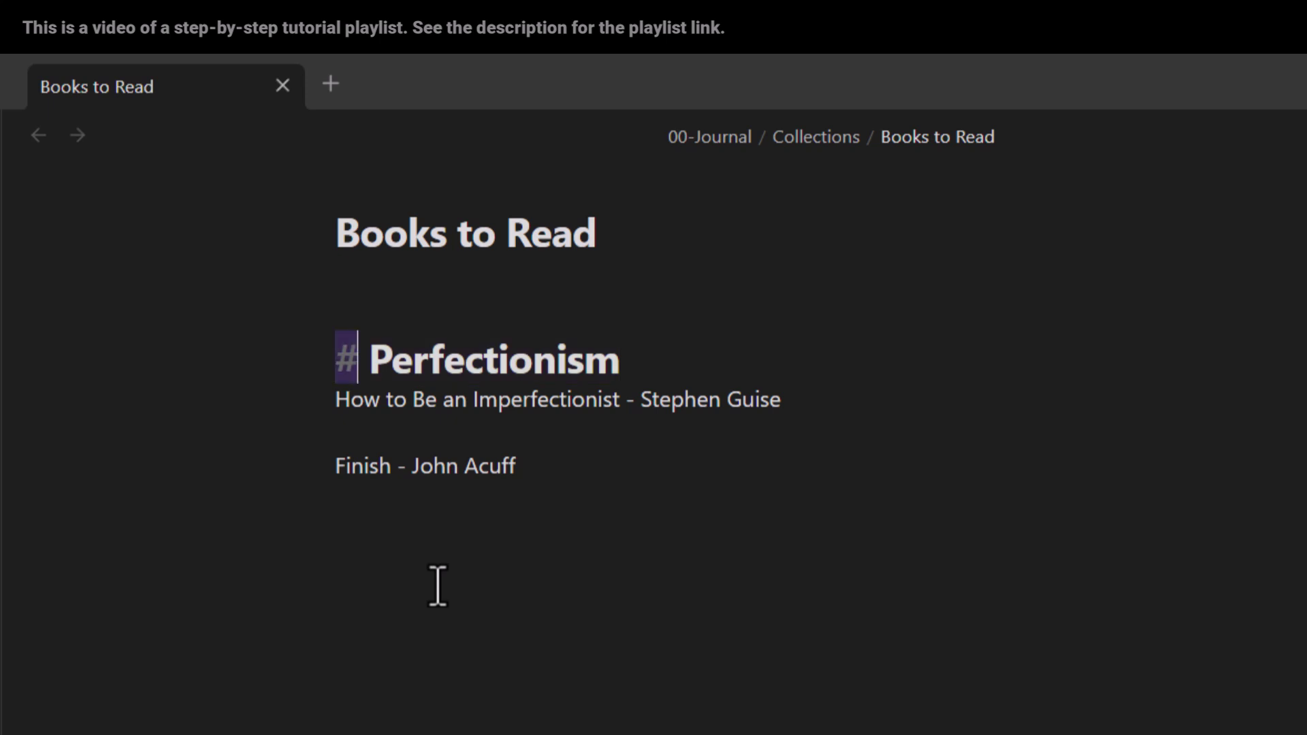
key("Right")
key("Down")
key("Home")
key("shift+End")
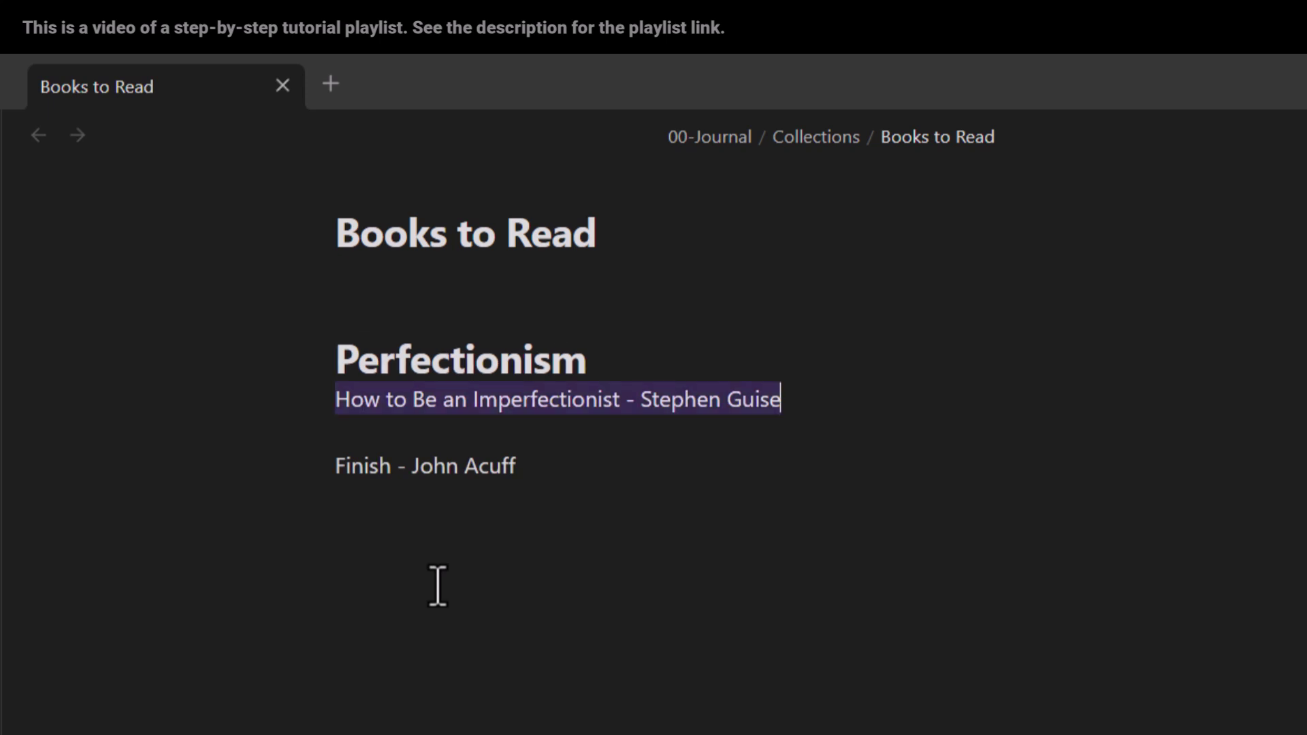
key("Left")
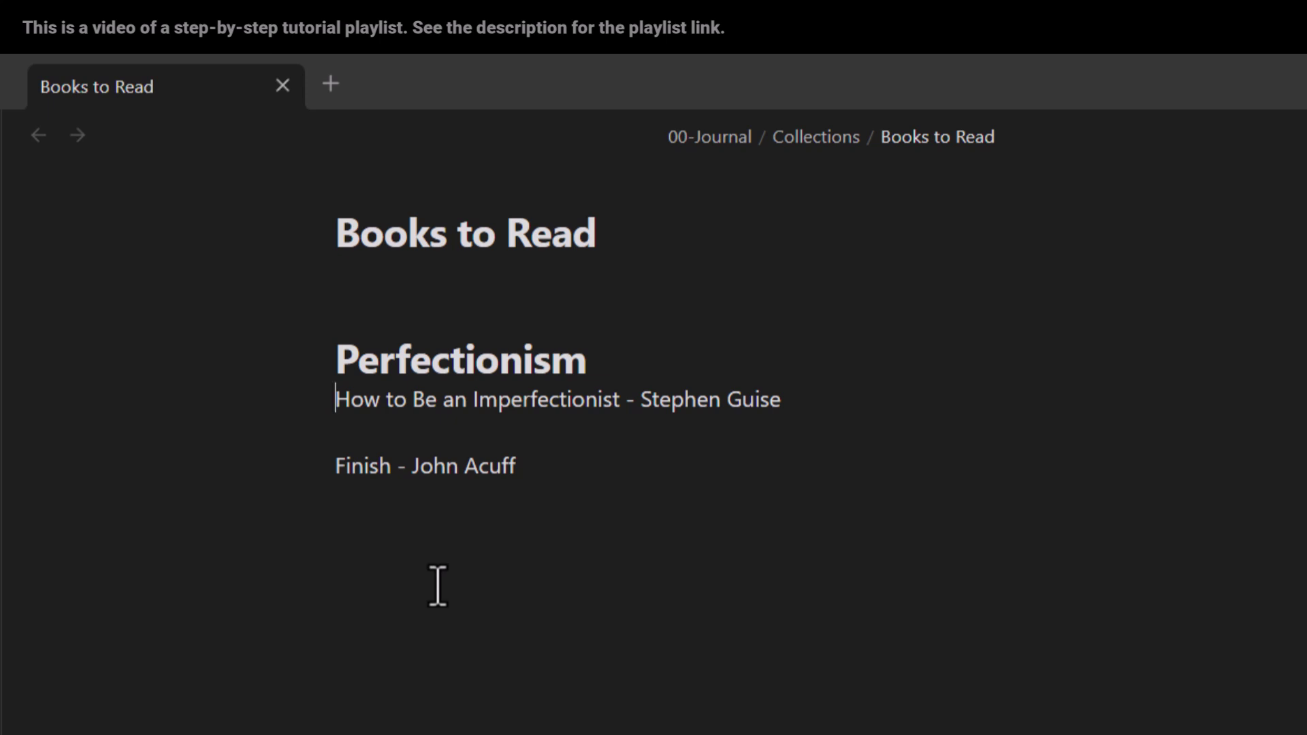
left_click(438, 362)
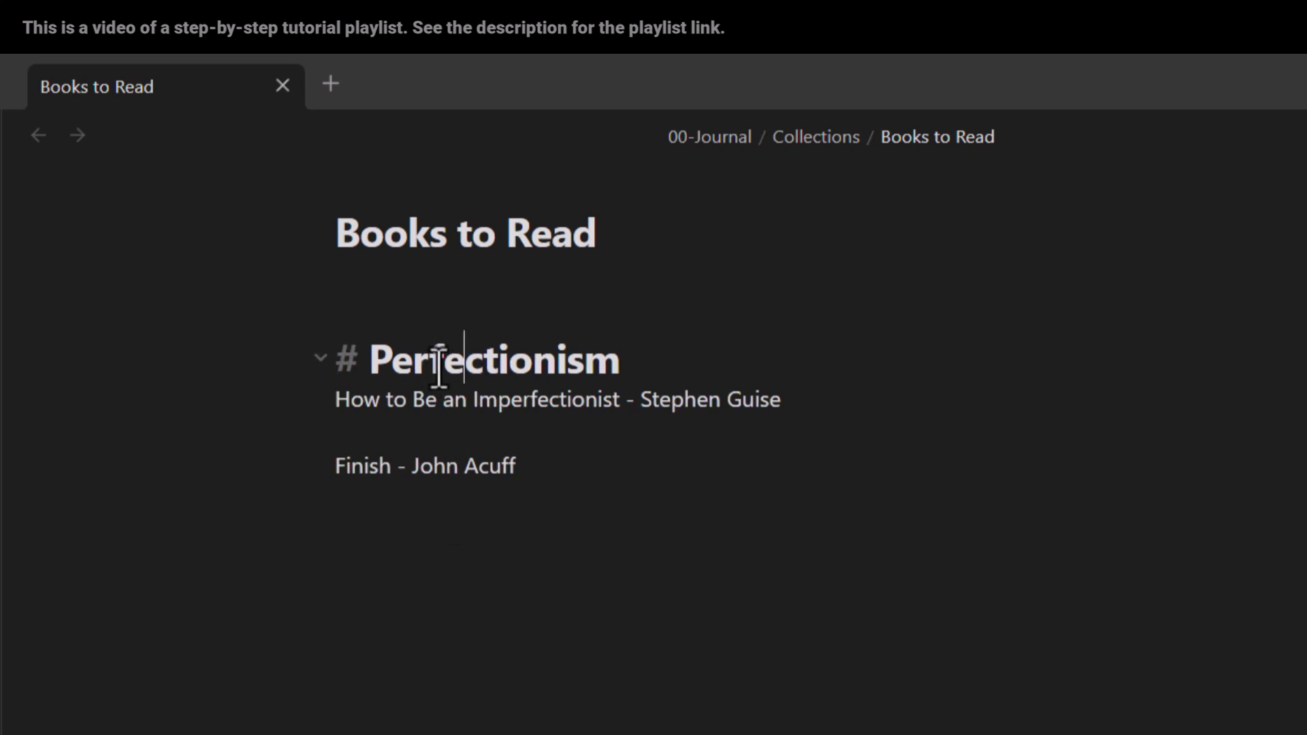
Turn the "How to Be an Imperfectionist" line into a level-two heading with "## "
left_click(372, 399)
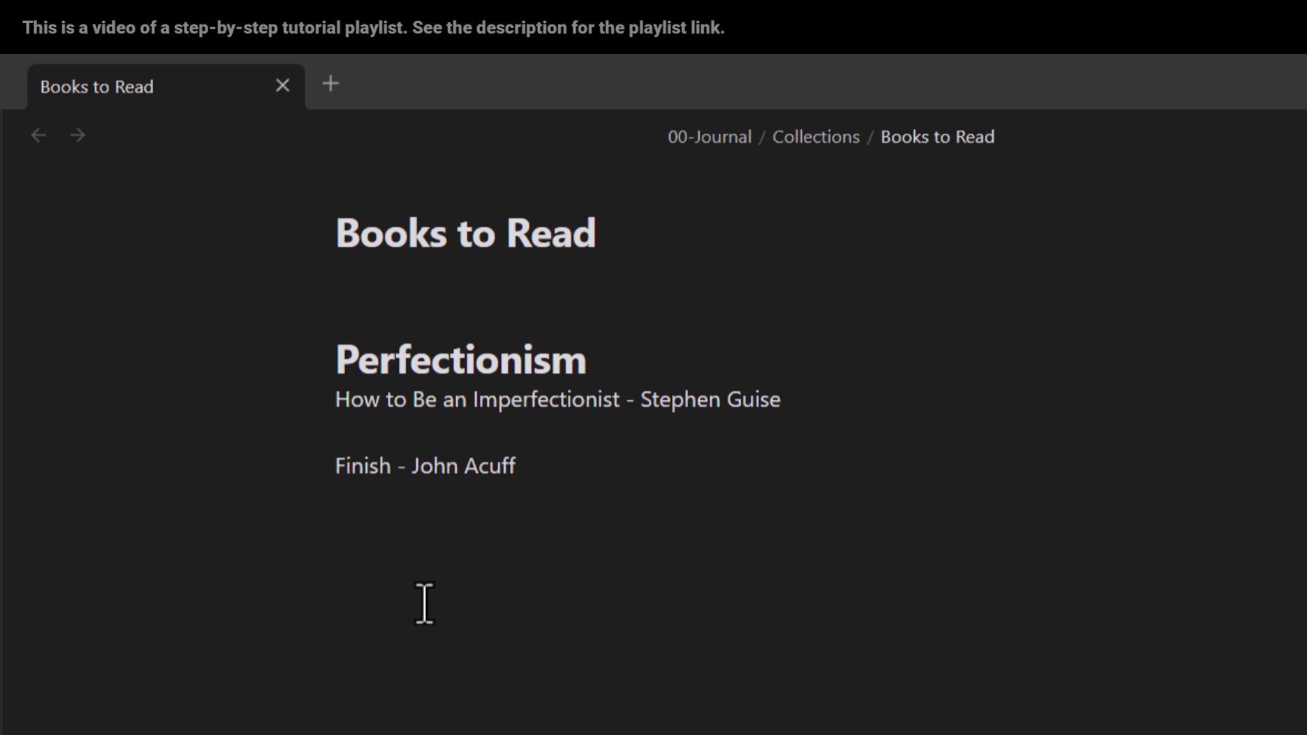
type("##")
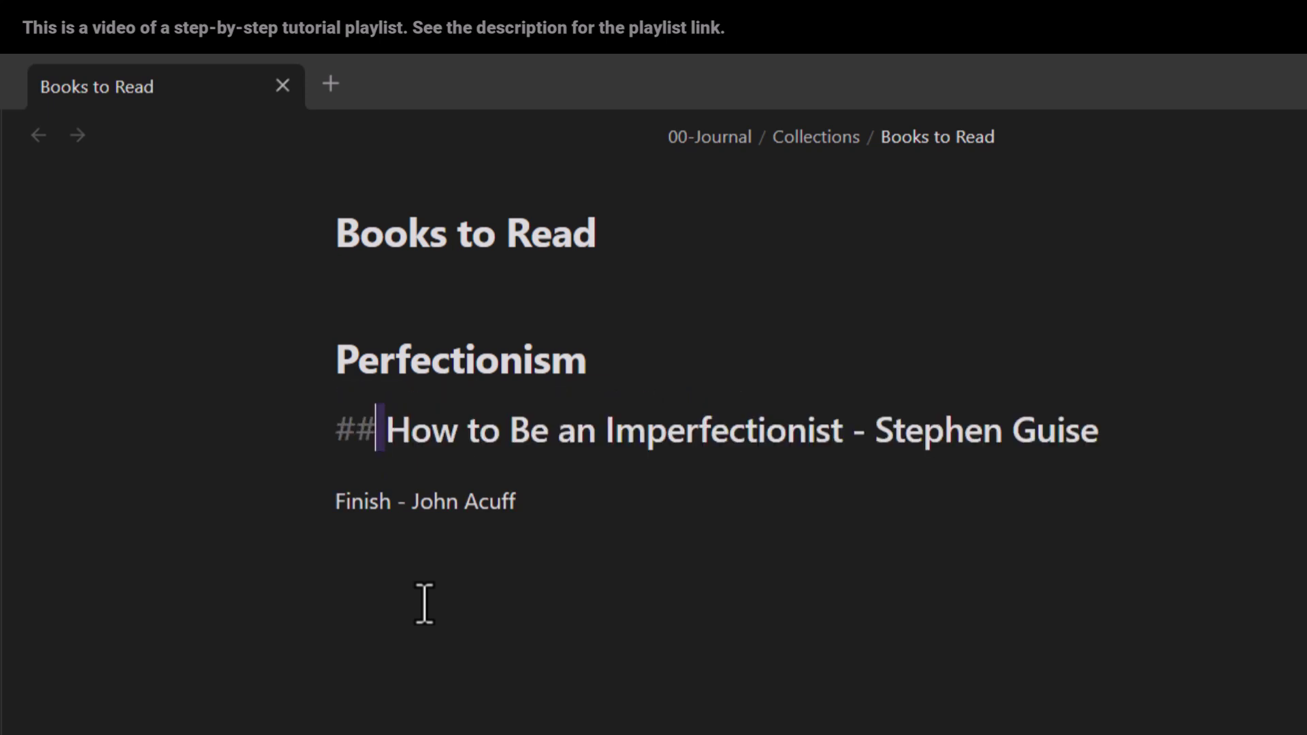
key("Down")
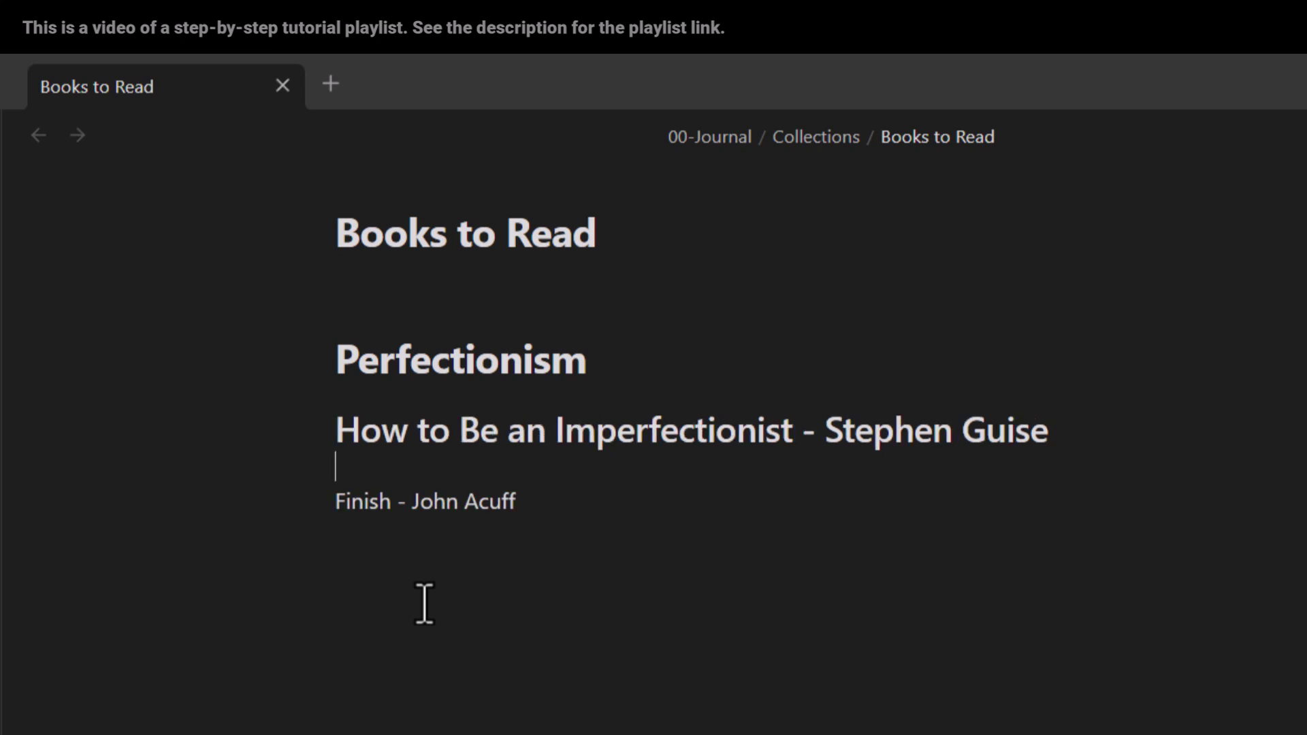
Turn the "Finish" book line into a level-two heading with "## "
left_click(462, 441)
left_click(538, 501)
type("##")
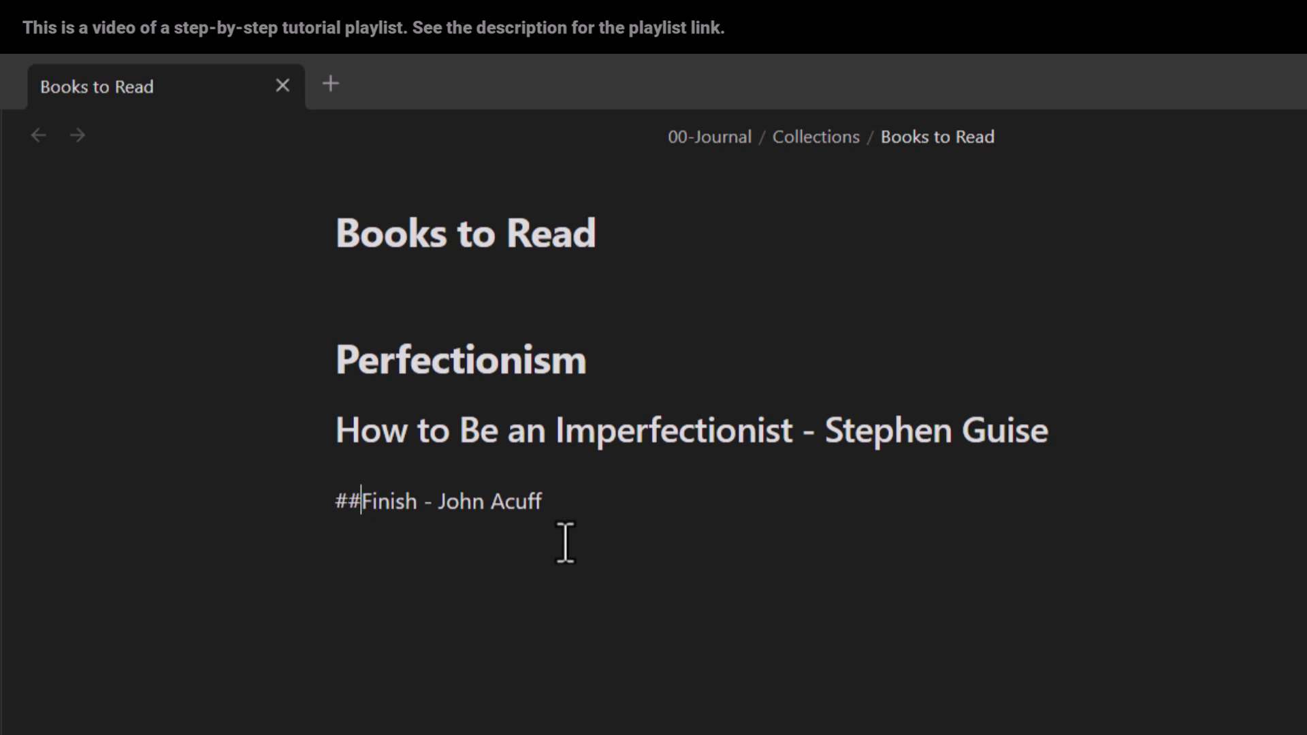
key("Left")
key("shift+Left")
key("Right")
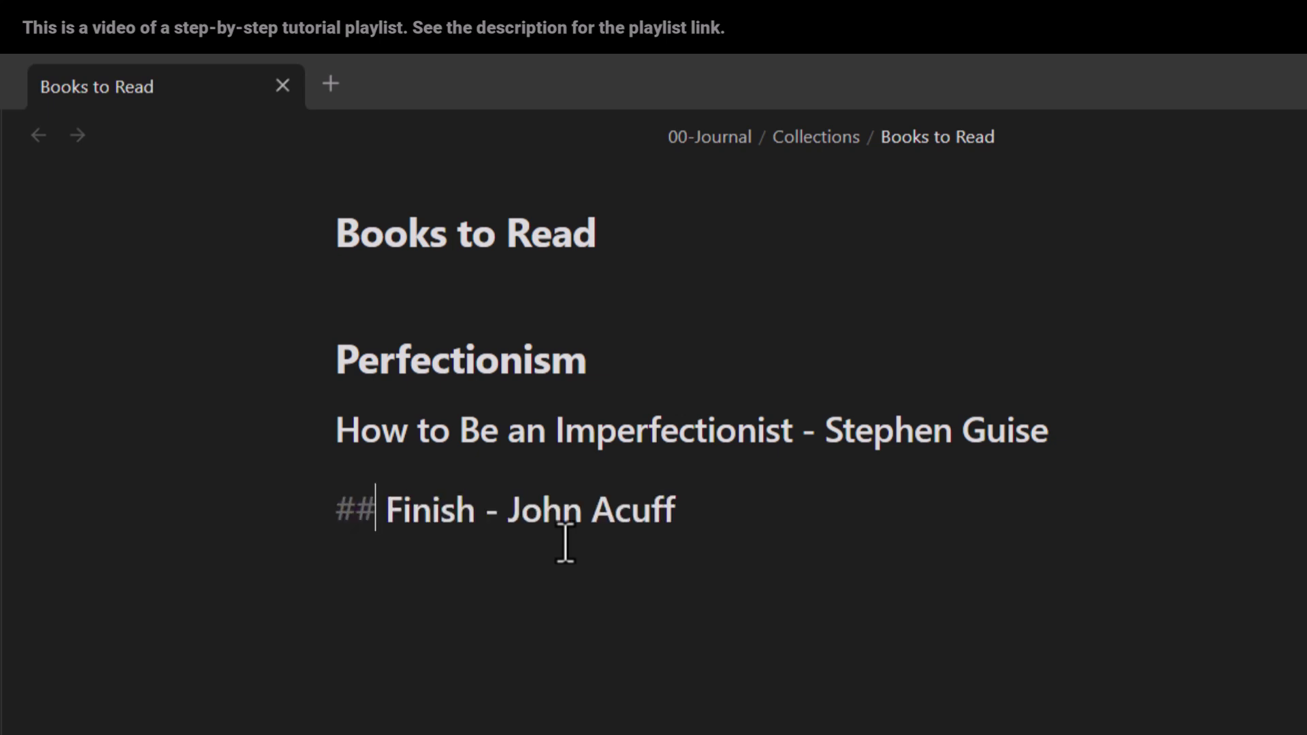
key("shift+Right")
key("shift+Left")
key("shift+Left")
key("shift+Left")
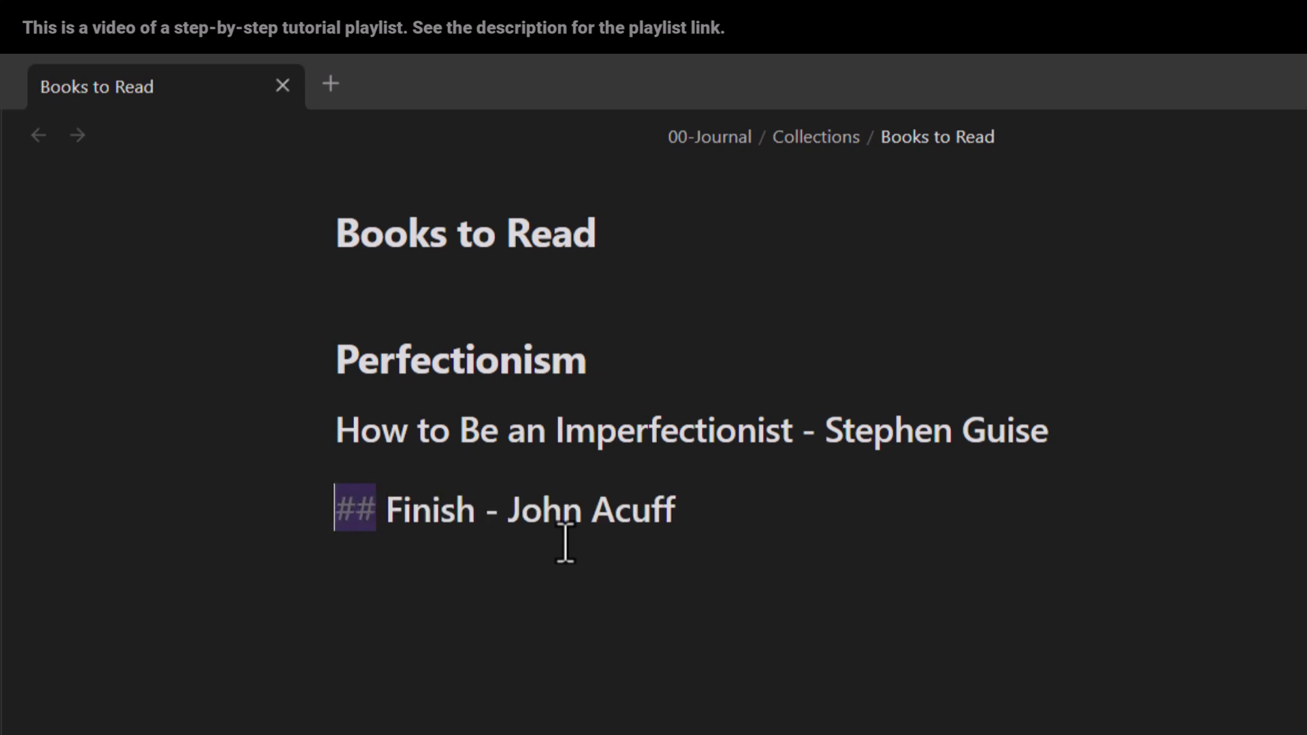
key("Right")
key("BackSpace")
key("BackSpace")
key("Delete")
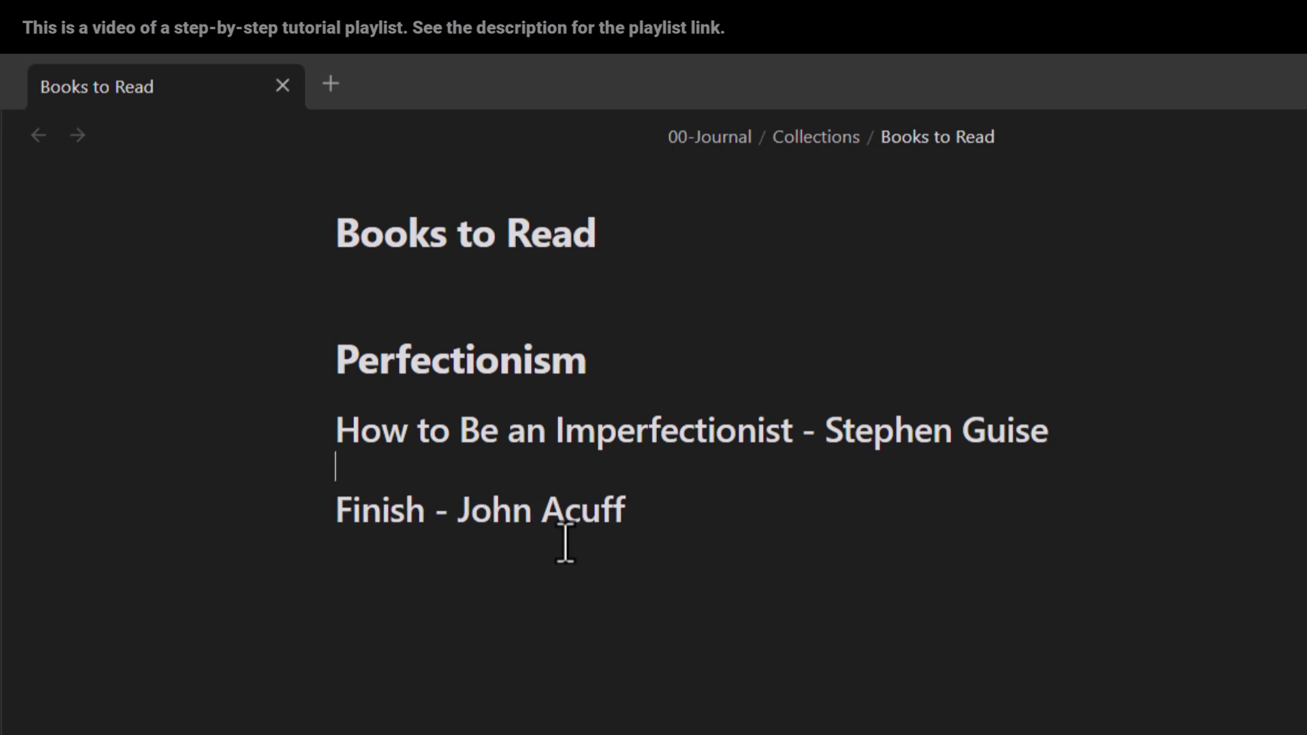
key("Up")
type("##")
key("Up")
key("Down")
key("Down")
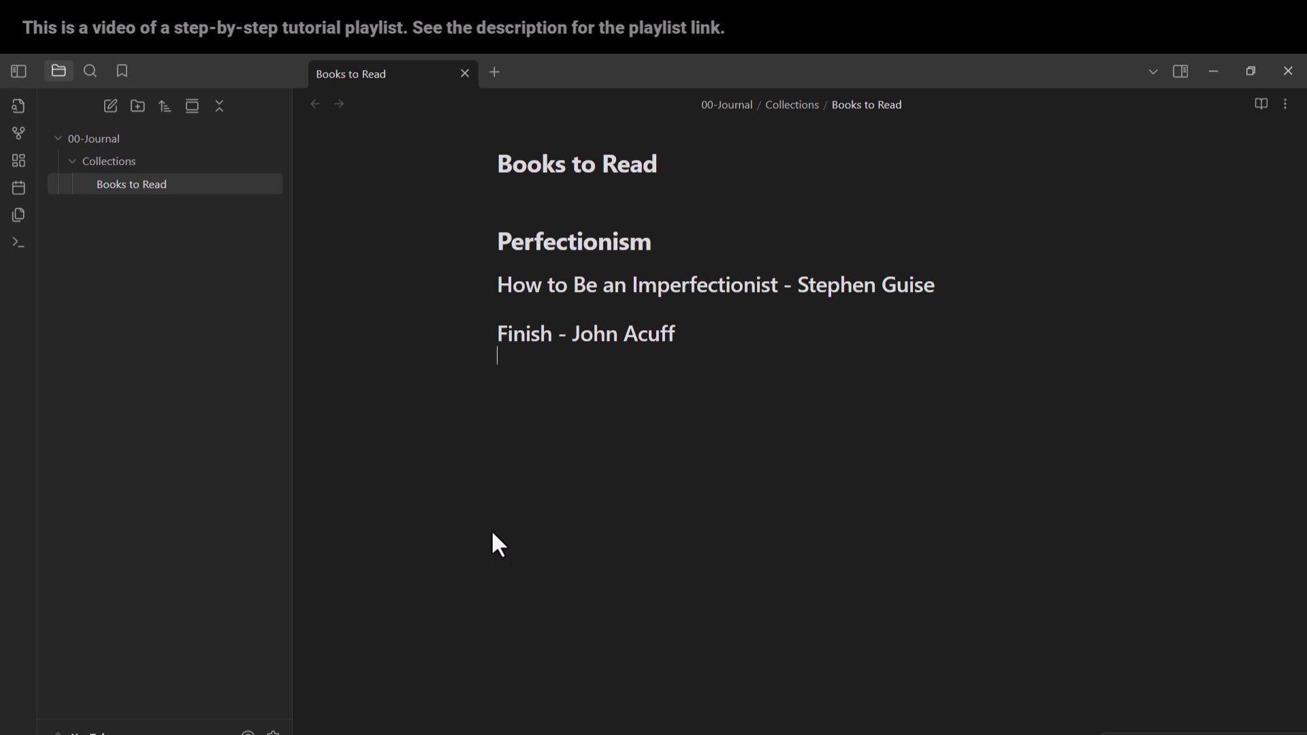
Write six sample headings, "Header 1" through "Header 6", at heading levels one to six below the book list
left_click(492, 532)
type("# He")
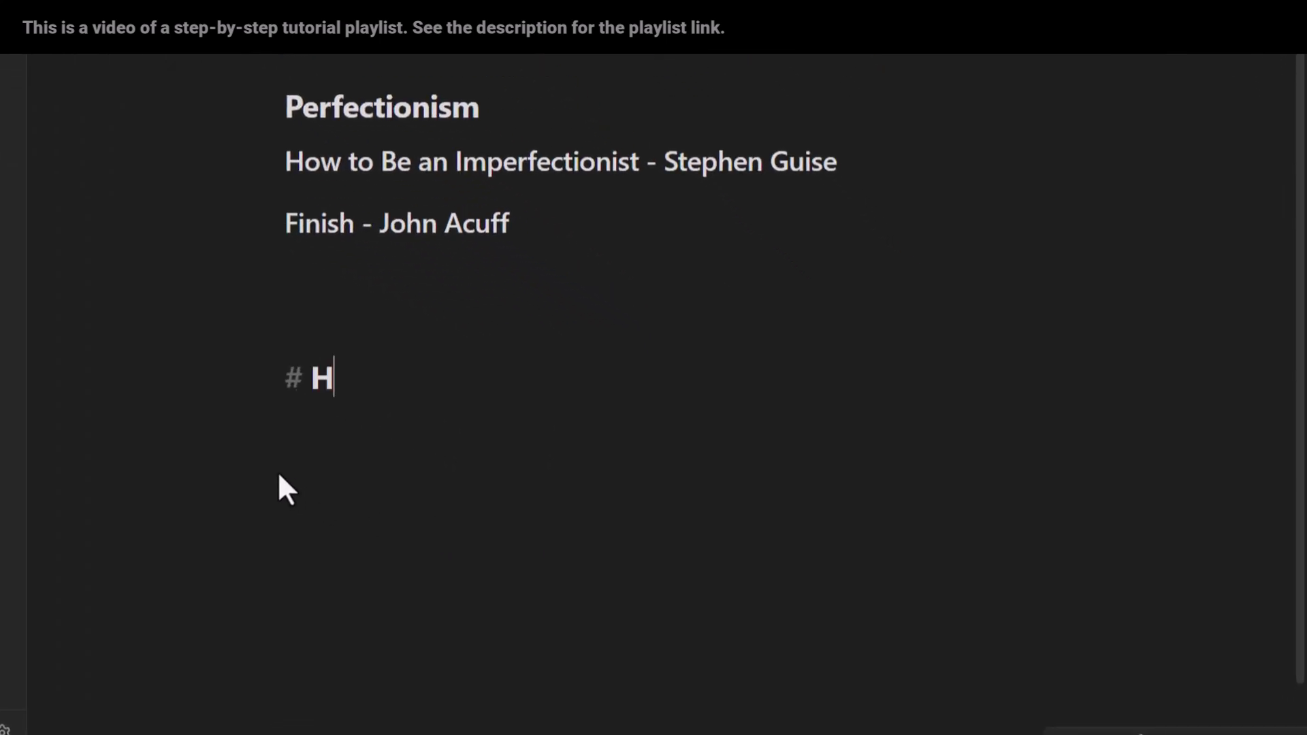
type("ader 1")
key("Return")
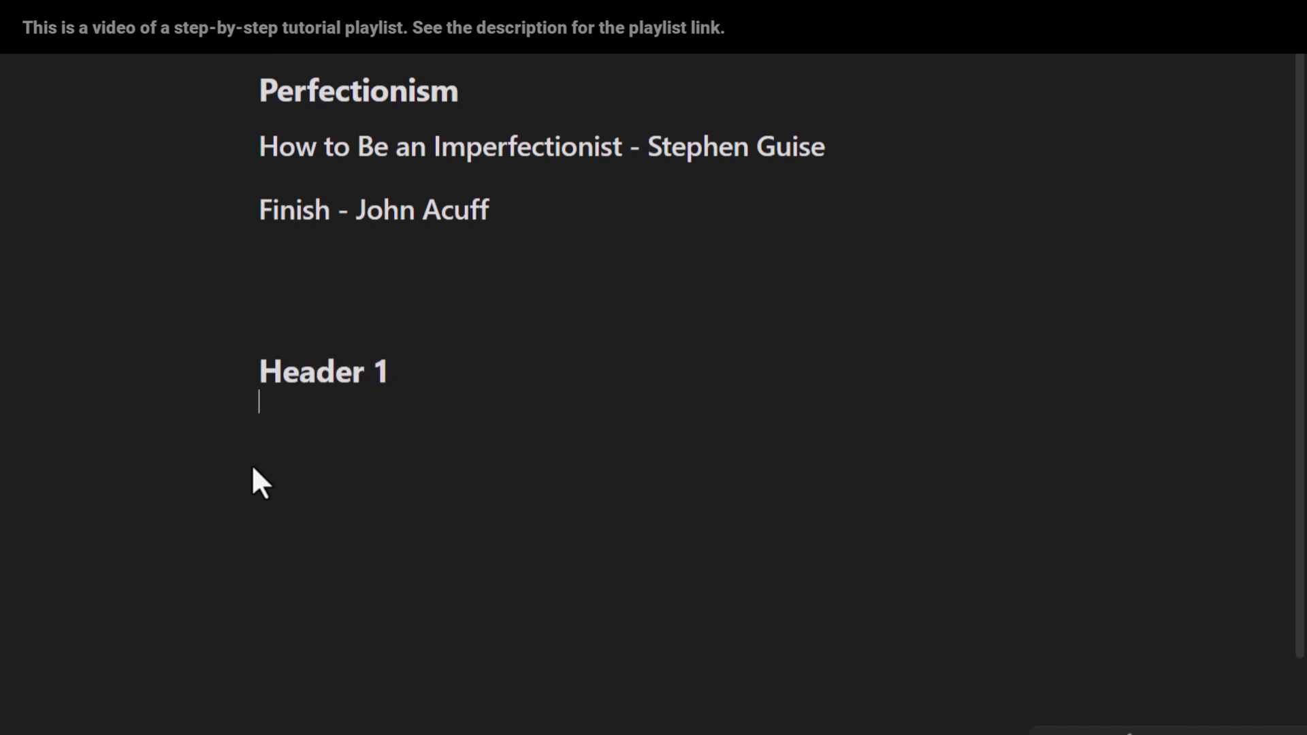
type("## H")
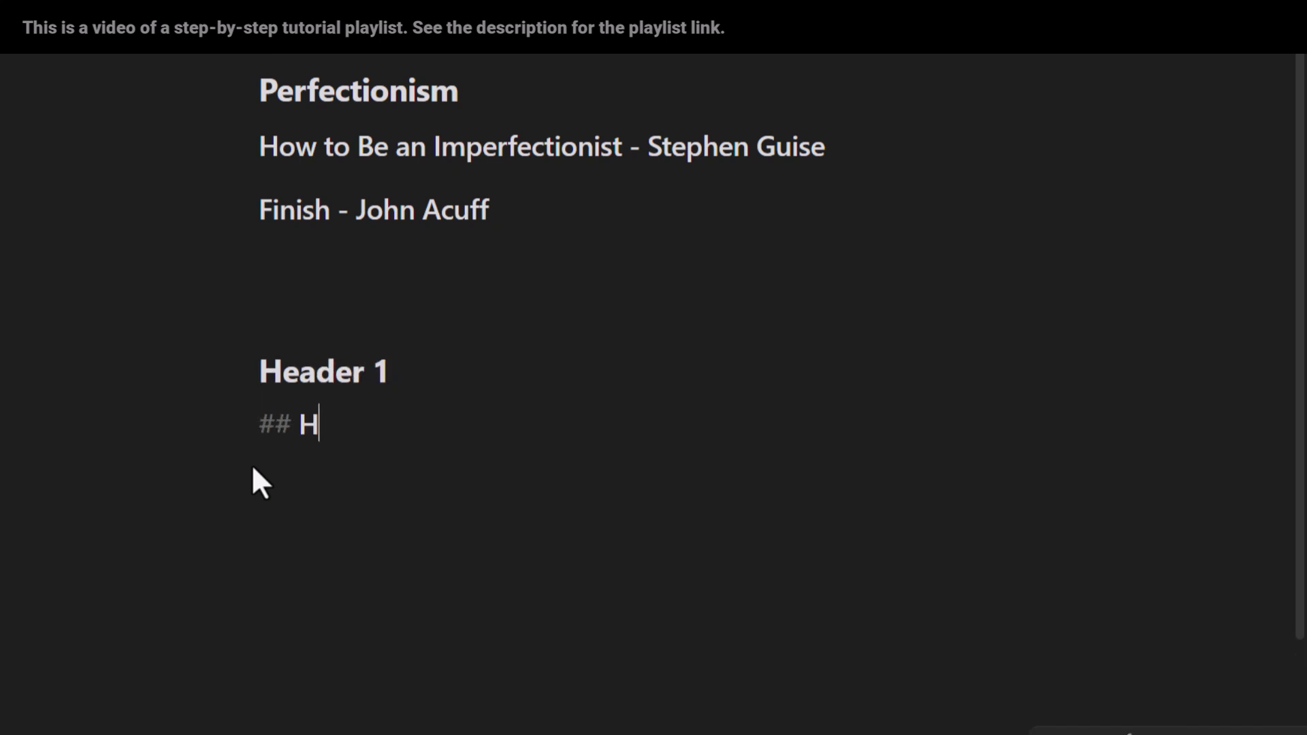
type("eader 2")
key("Return")
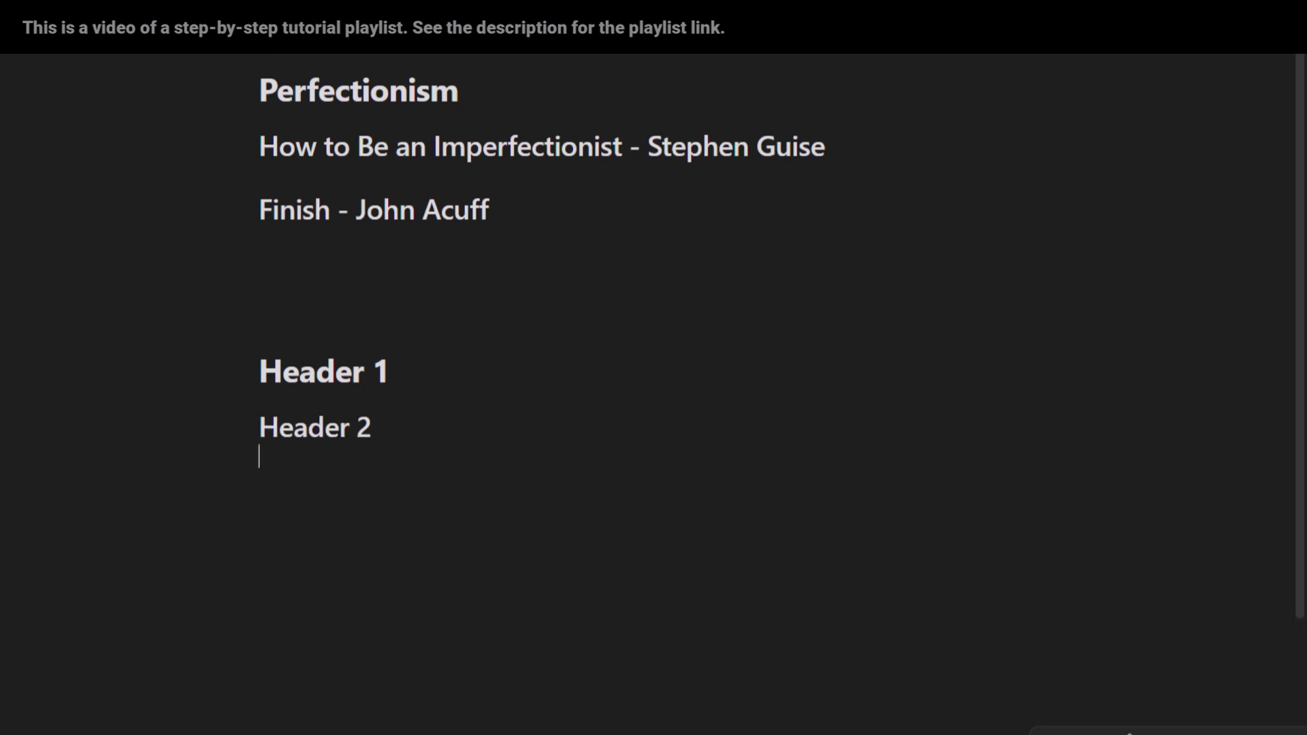
type("### Header 3")
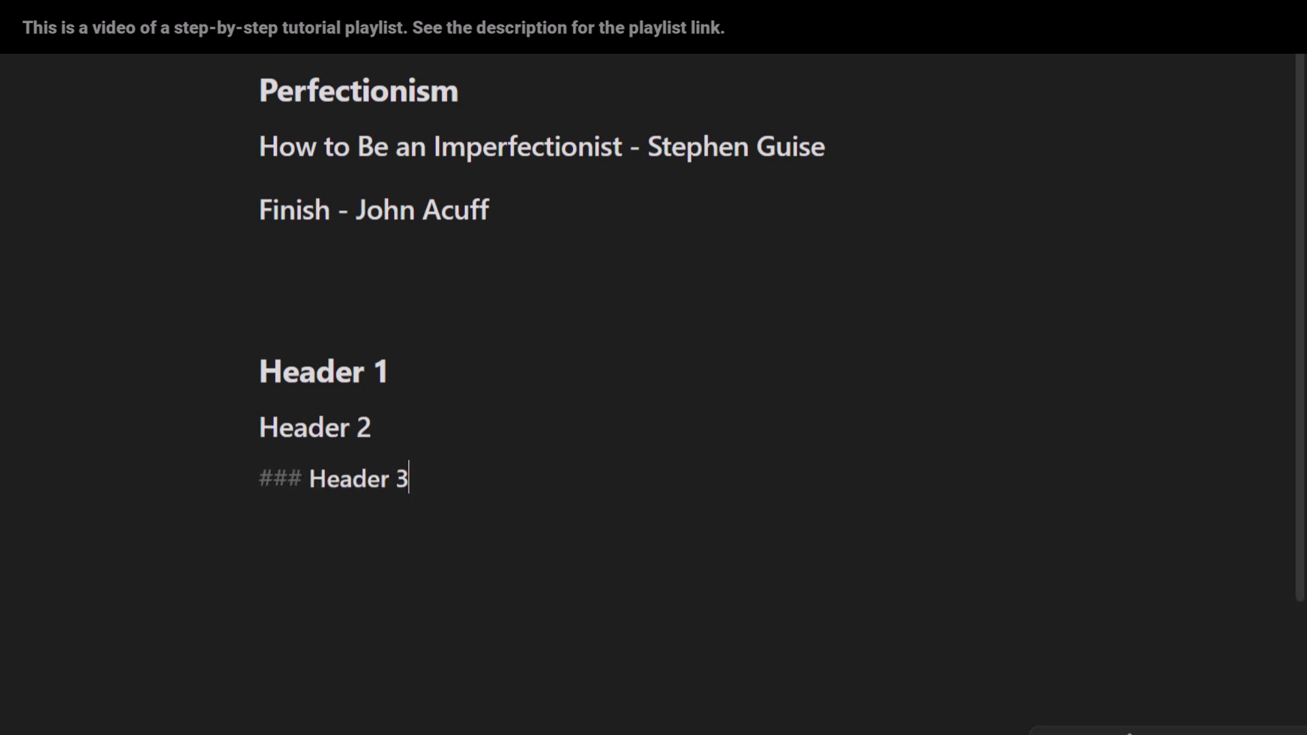
key("Return")
type("#### Header 4")
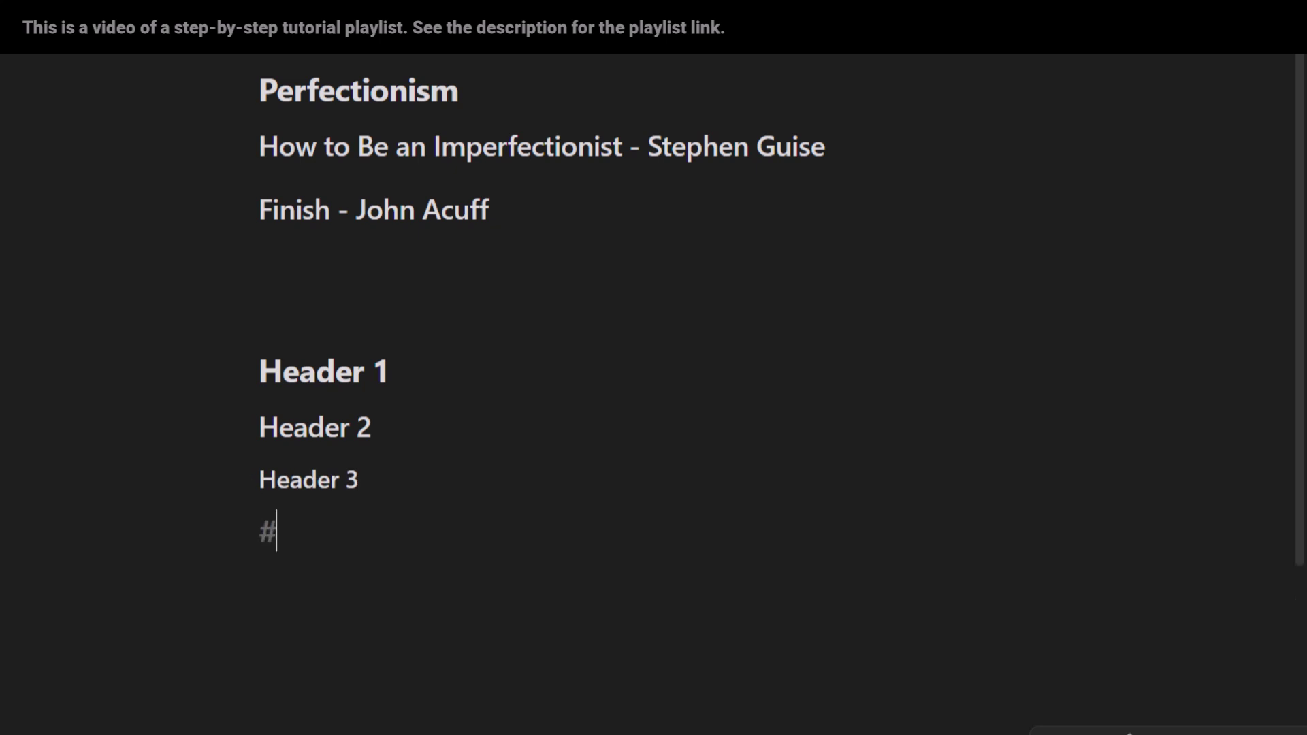
key("Return")
type("##### Header 5")
key("Return")
type("###### Header 6")
key("Return")
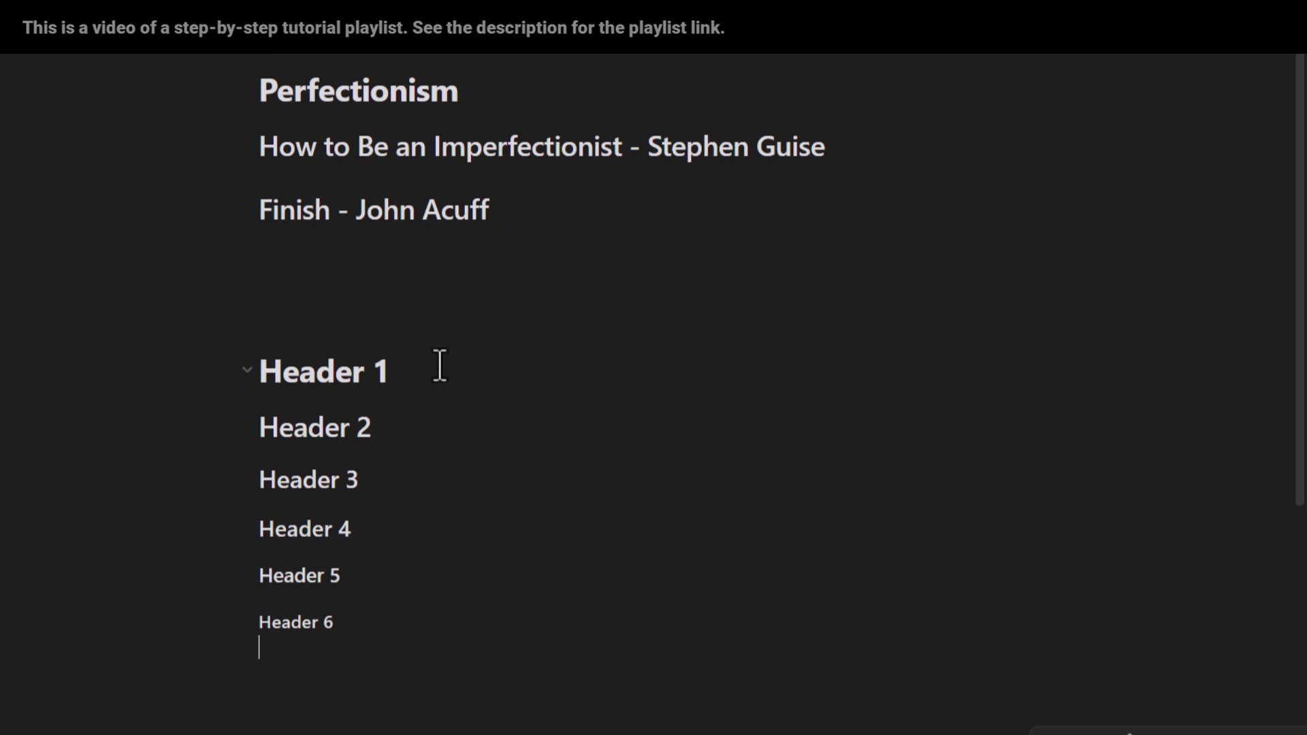
Delete the six sample headings together with the blank lines above them
left_click_drag(338, 688, 177, 278)
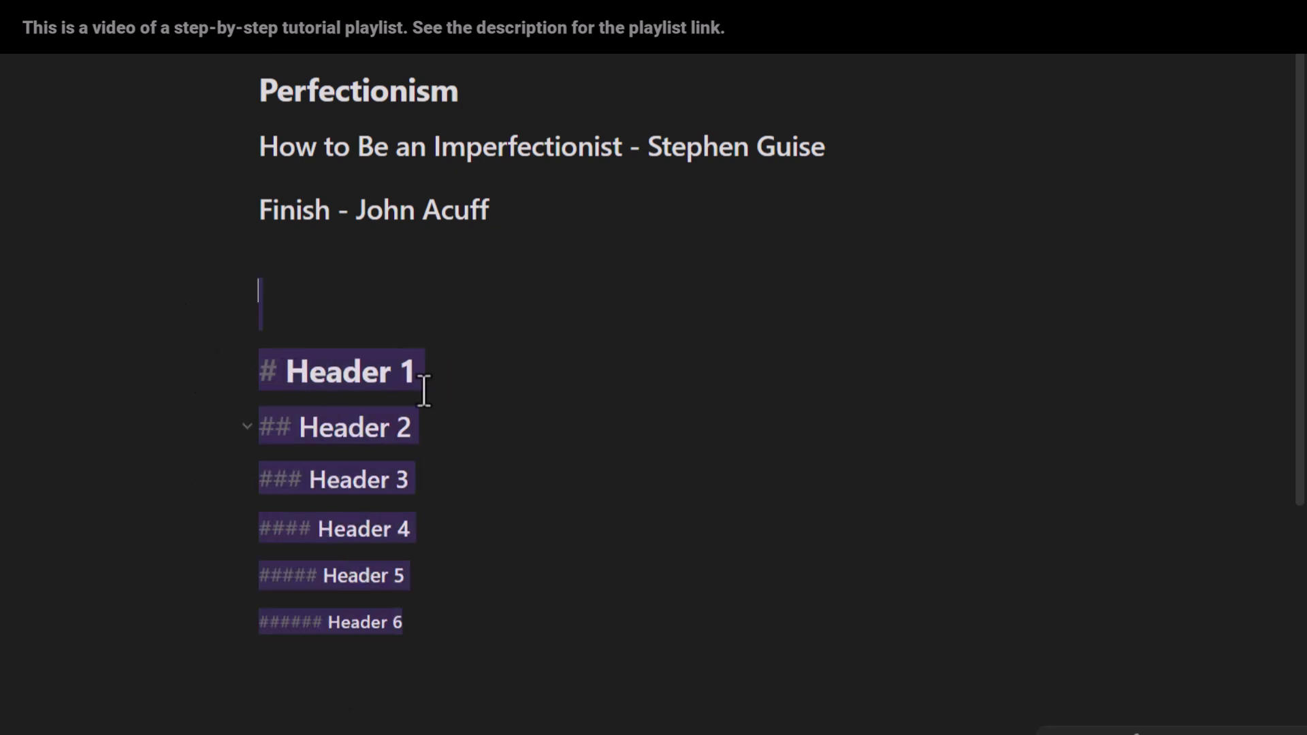
key("BackSpace")
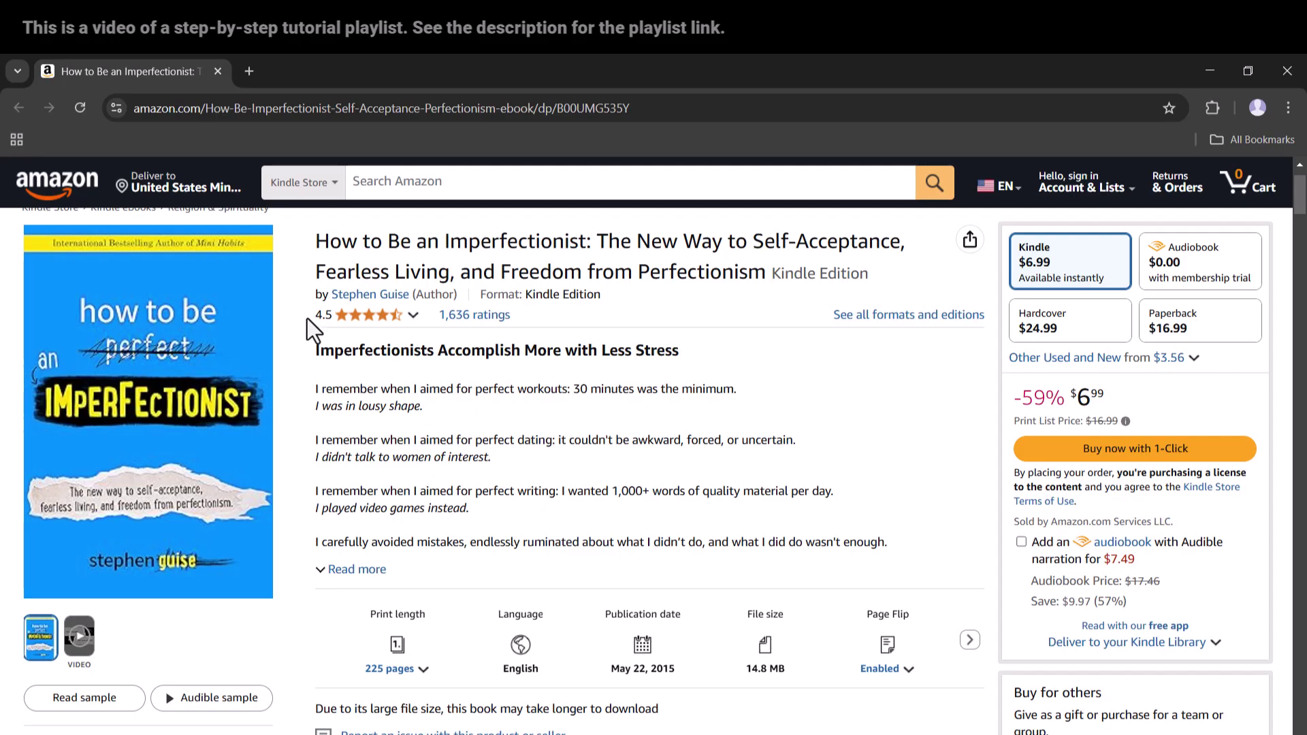
Copy the star rating and ratings count from the book's Amazon page, and make blank lines for it below the How to Be an Imperfectionist heading
left_click_drag(308, 317, 525, 316)
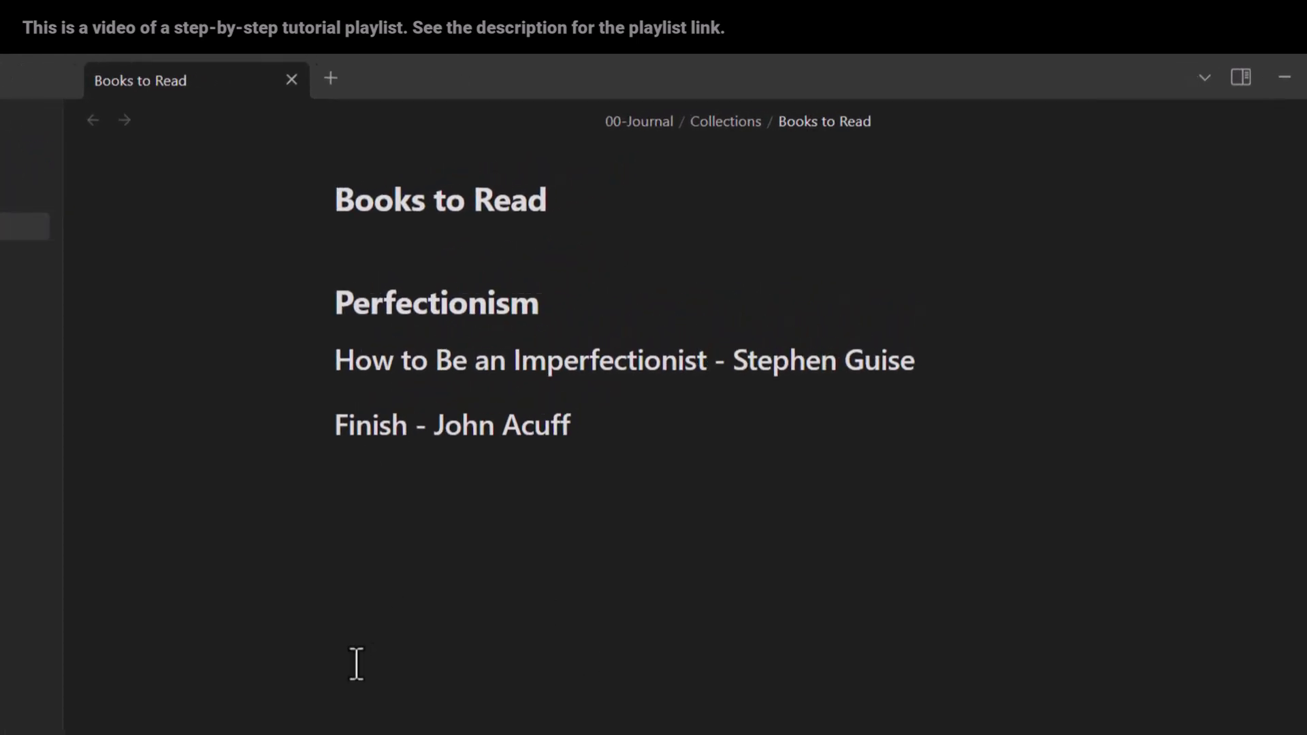
key("Up")
key("Home")
key("Return")
key("Up")
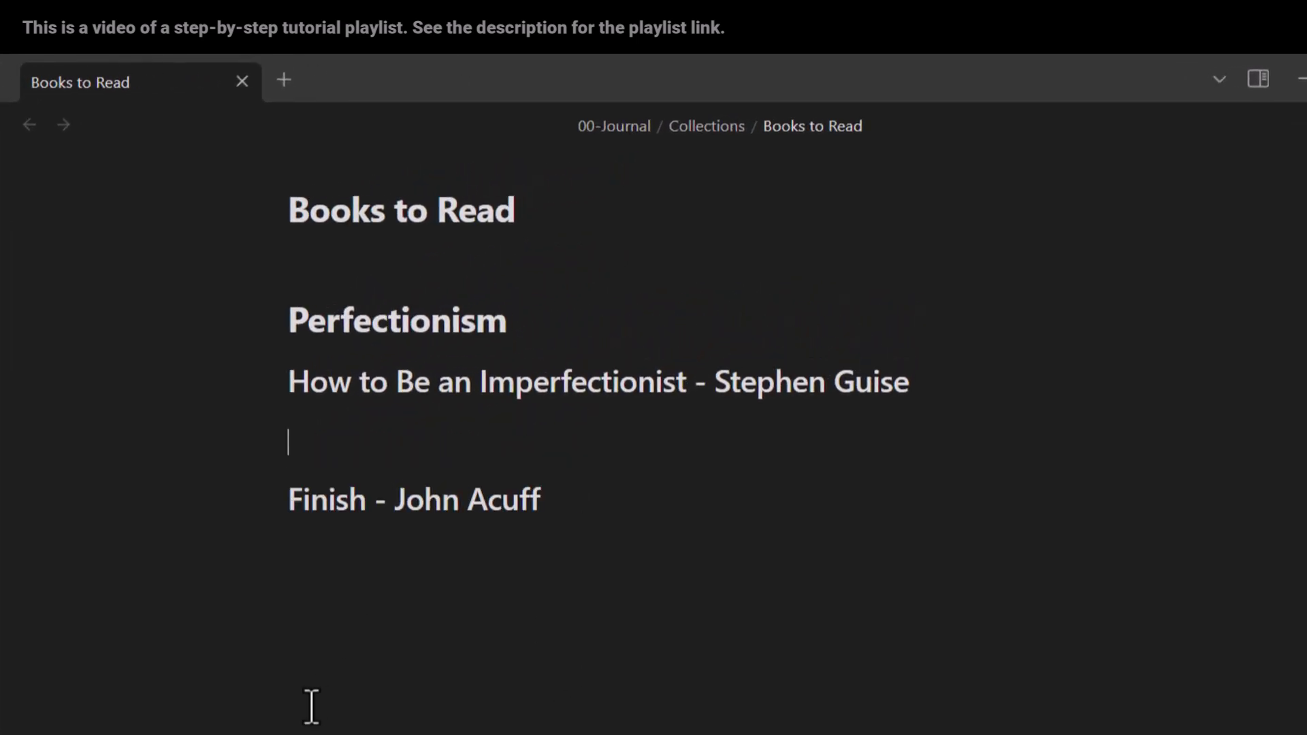
key("Return")
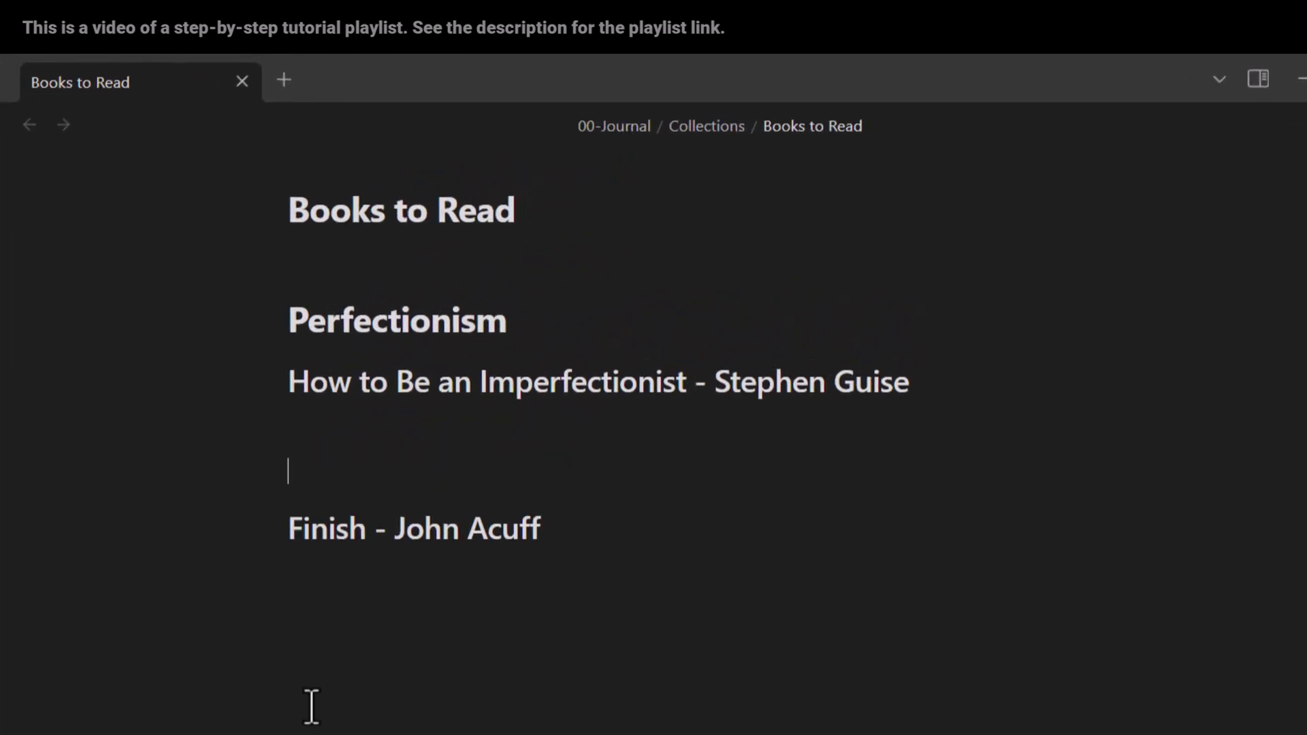
key("Up")
Try pasting the copied rating with its web formatting below the How to Be an Imperfectionist heading, and delete the pasted table
type("4.5 4.5 out of 5 stars 1,636 ratings")
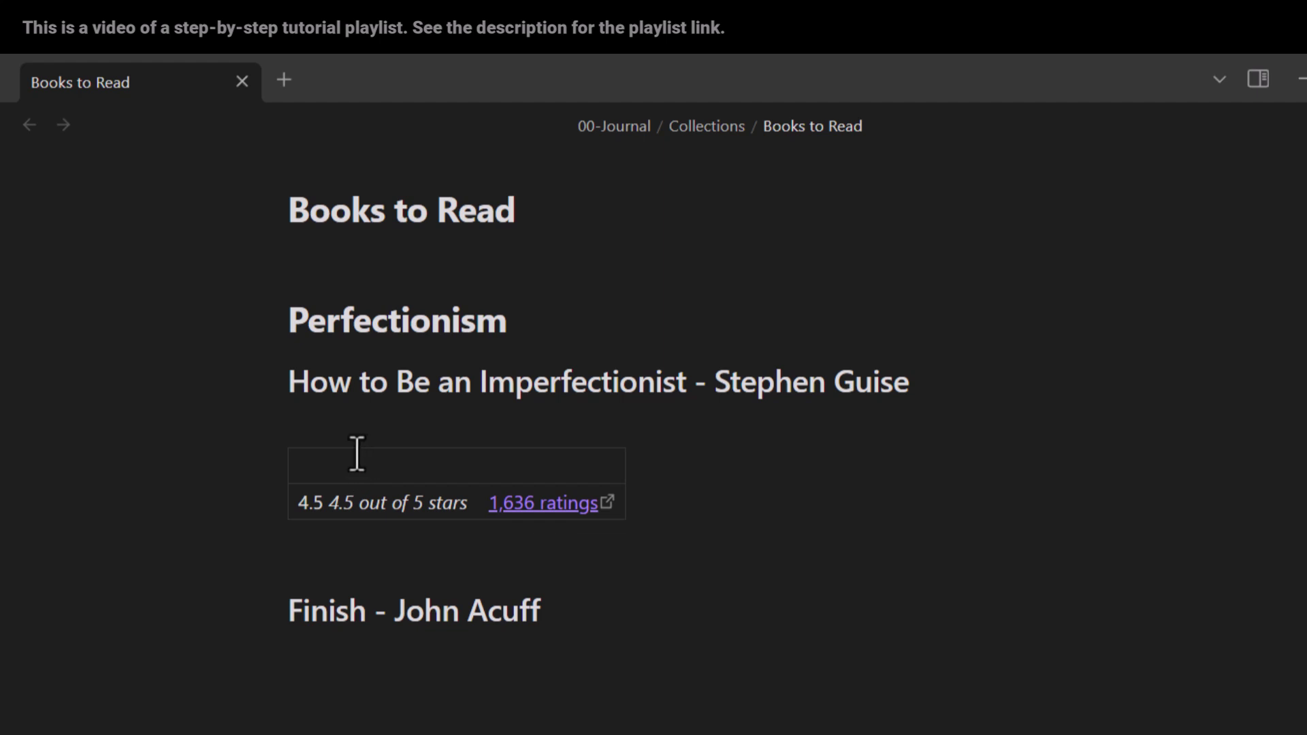
mouse_move(351, 442)
left_click(353, 446)
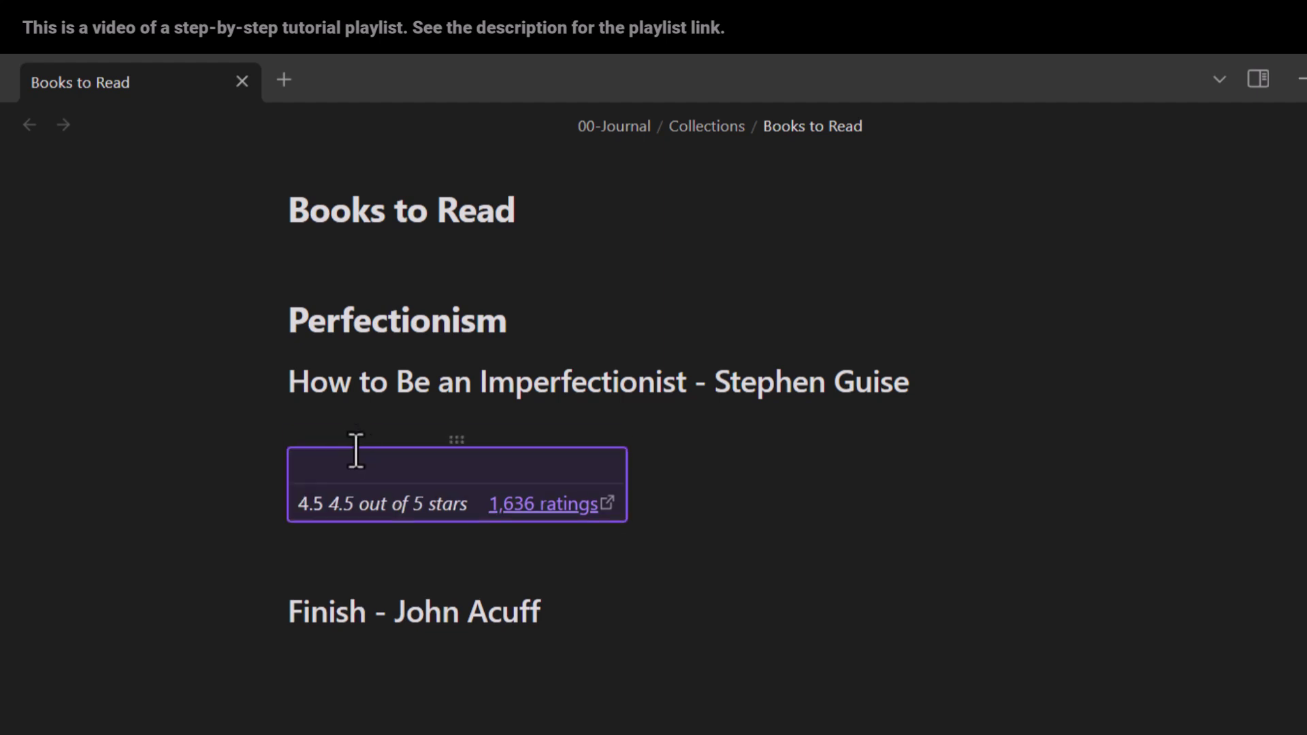
key("BackSpace")
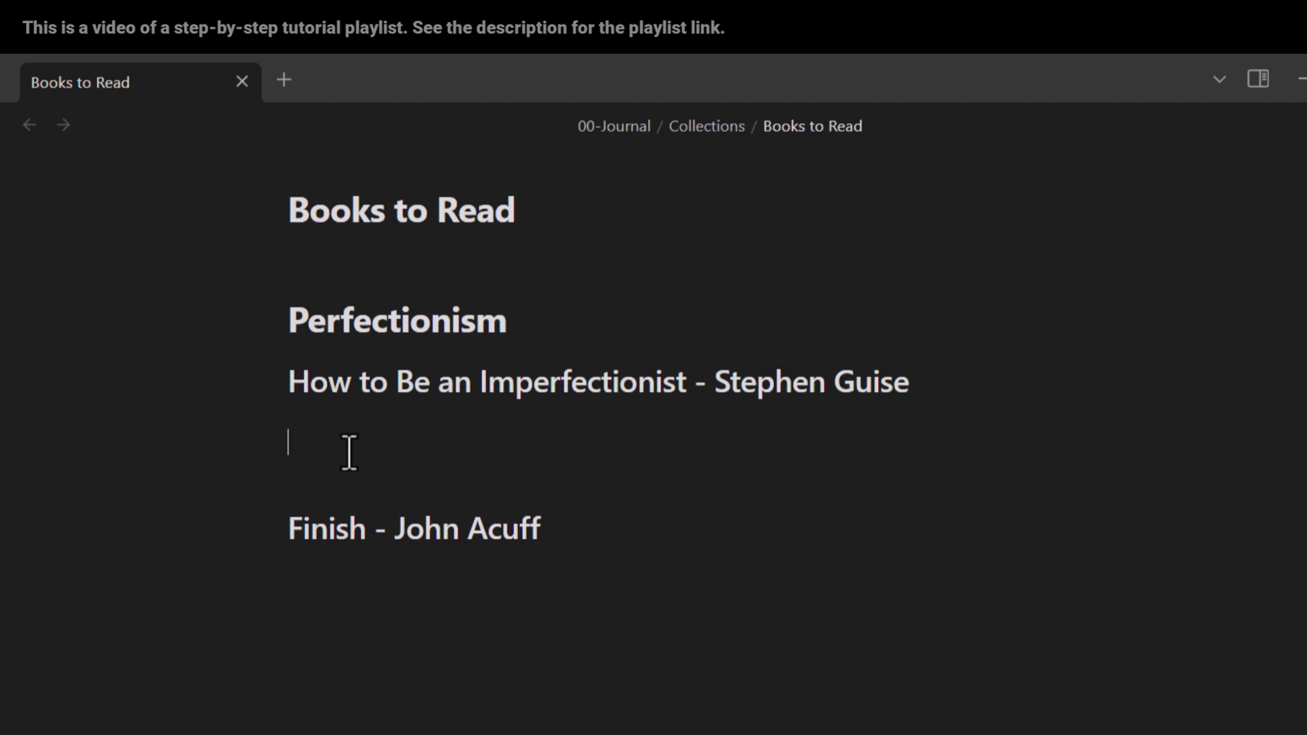
Paste the copied rating as plain text below the How to Be an Imperfectionist heading
type("4.5 4.5 out of 5 stars   1,636 ratings")
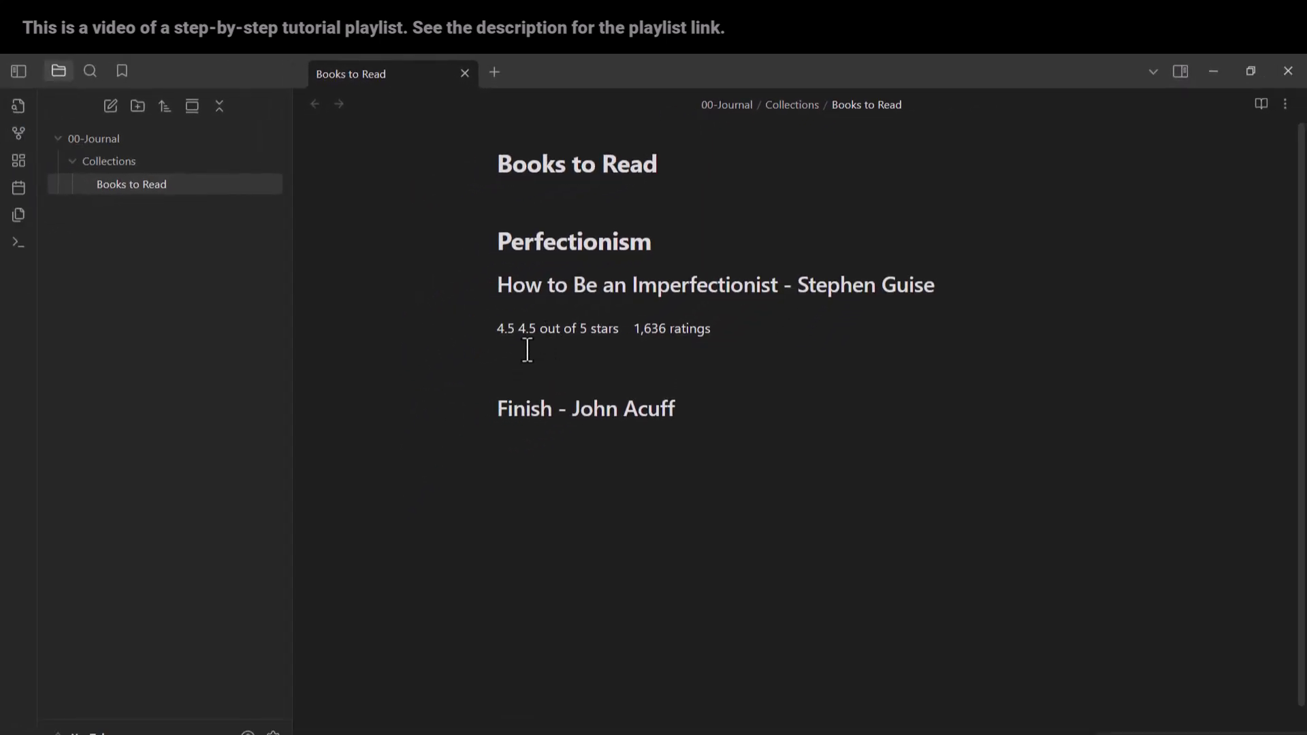
Paste the rating as plain text a second time on the following line, and undo that paste
right_click(527, 349)
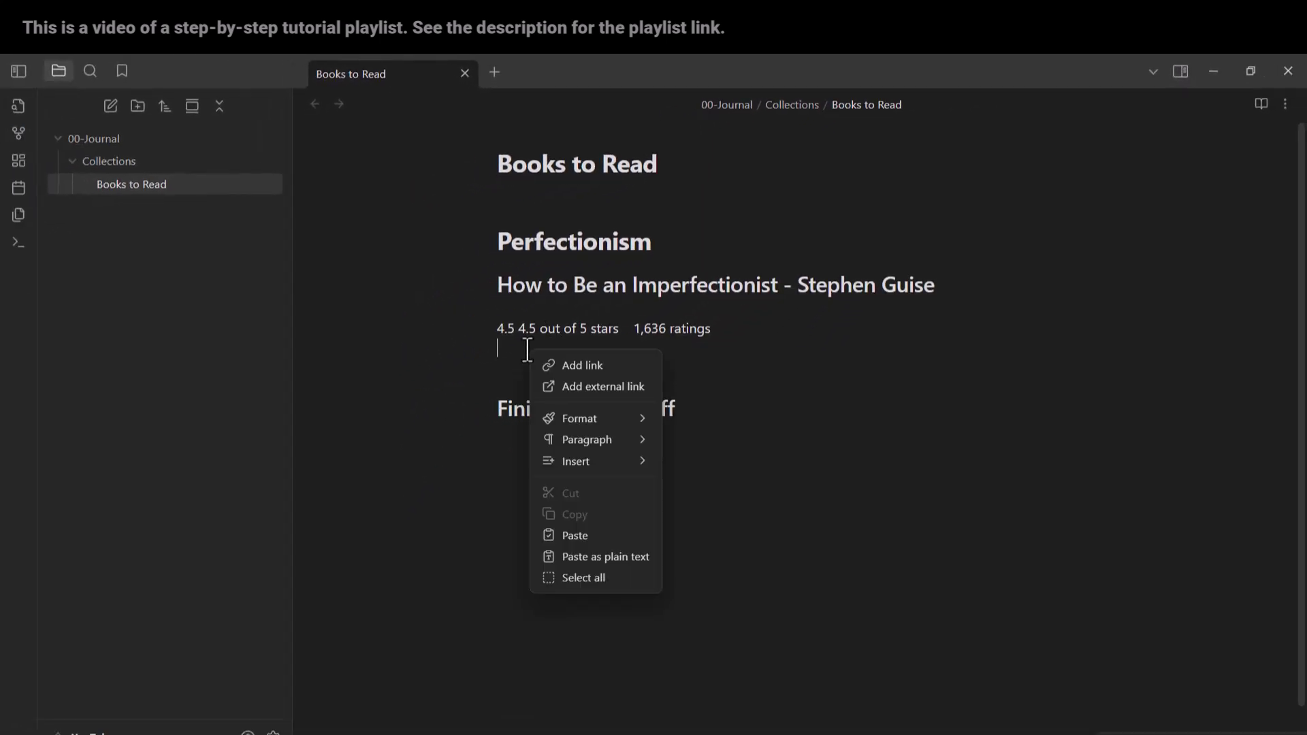
left_click(610, 557)
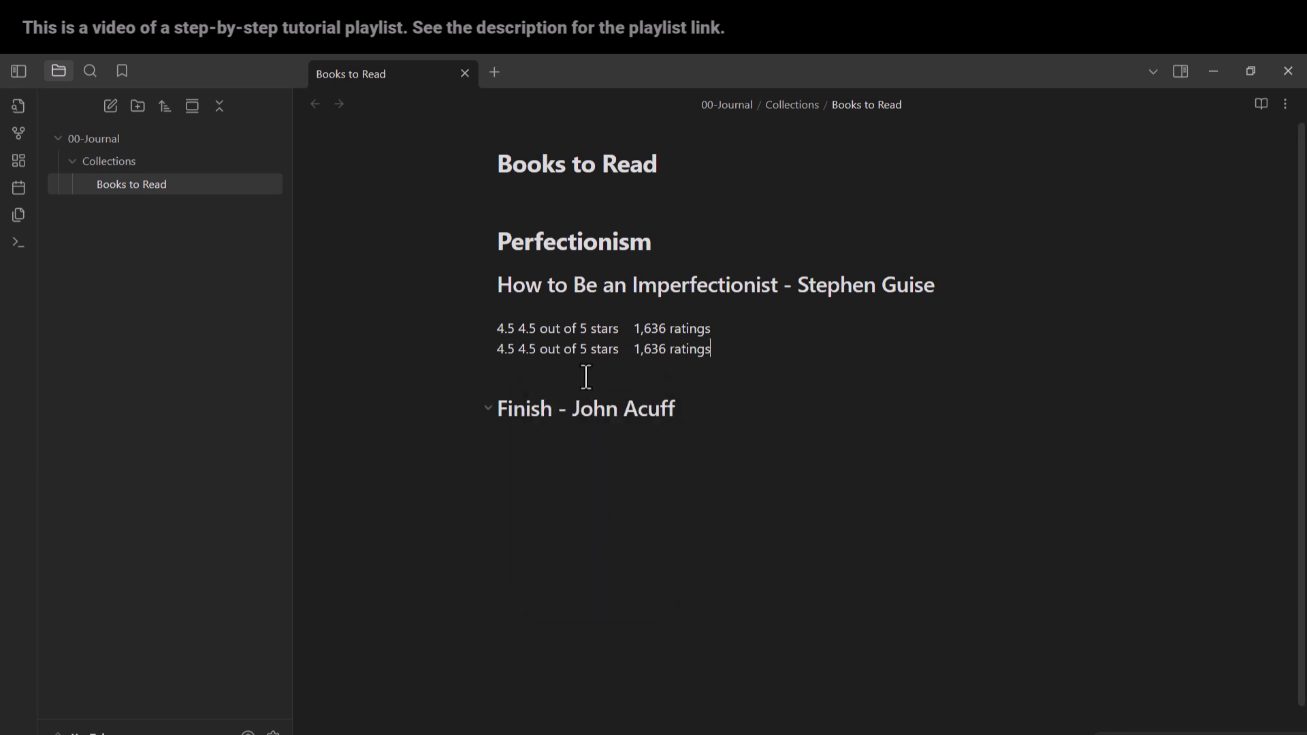
key("ctrl+z")
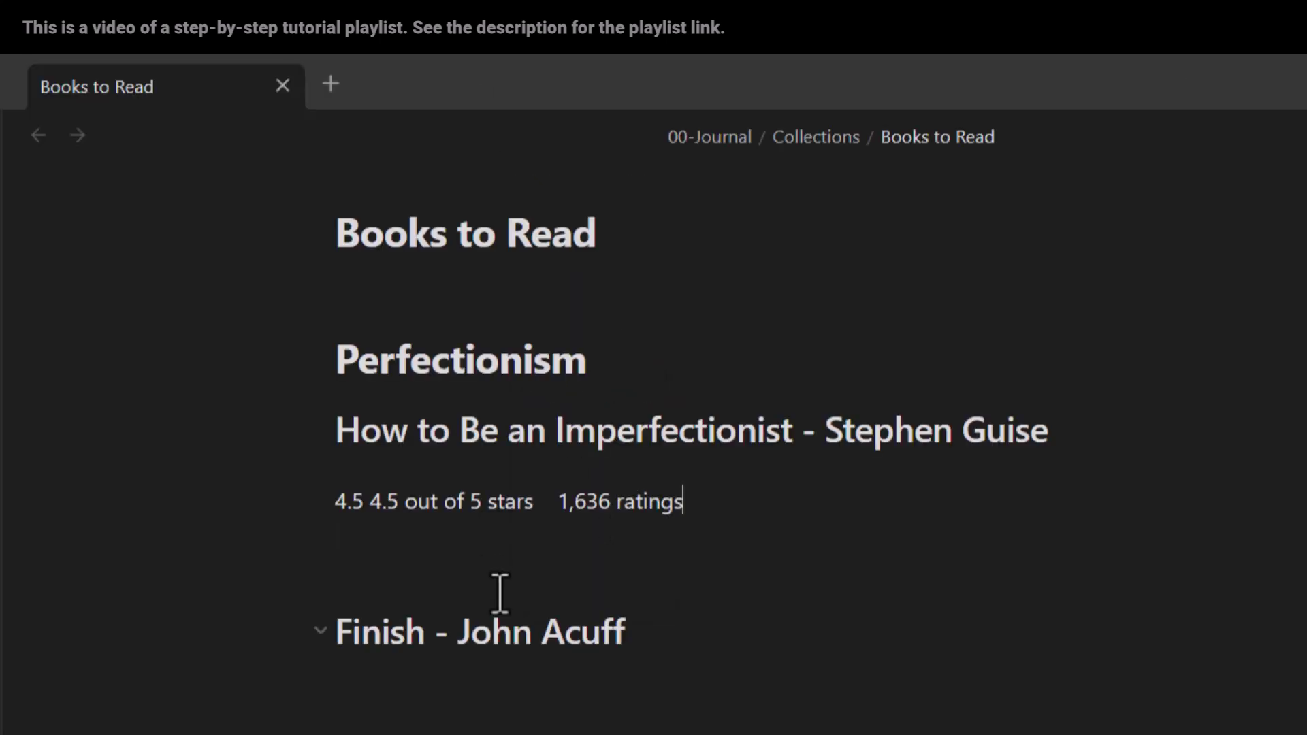
Remove the duplicate "4.5" from the rating line so that it starts "4.5 out of 5 stars"
key("Left")
key("Left")
key("Left")
key("Left")
key("Left")
key("Left")
key("Left")
key("Left")
key("Left")
key("Left")
key("Left")
key("Left")
key("Left")
key("Left")
key("Left")
key("Left")
key("Left")
key("Left")
key("Left")
key("Left")
key("Left")
key("shift+Right")
key("shift+Right")
key("shift+Right")
key("shift+Right")
key("BackSpace")
Enclose "1,636 ratings" in parentheses, with a single space separating it from "stars"
key("ctrl+Right")
key("ctrl+Right")
key("ctrl+Right")
key("ctrl+Right")
key("shift+Right")
type("(")
key("End")
type(")")
key("Down")
key("Up")
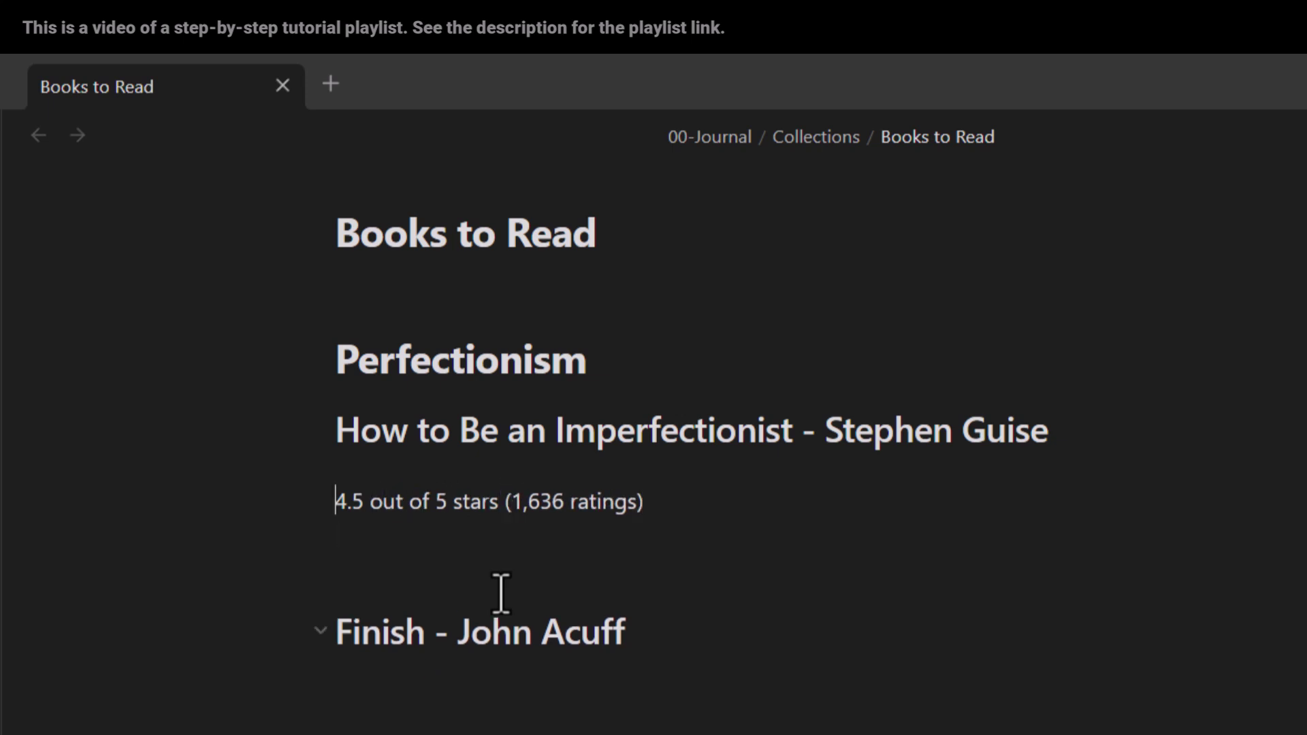
Examine the edited rating line and its ratings count in parentheses under the first book
key("shift+End")
key("Right")
key("Left")
key("shift+Left")
key("shift+Left")
key("shift+Left")
key("shift+Left")
key("shift+Left")
key("shift+Left")
key("shift+Left")
key("shift+Left")
key("shift+Left")
key("shift+Left")
key("shift+Left")
key("shift+Left")
key("shift+Left")
key("Right")
Add "4.7 out of 5 stars (2,562 ratings)" directly below the Finish heading
key("Down")
left_click(366, 729)
type("4.7 out of 5 stars (2,562 ratings)")
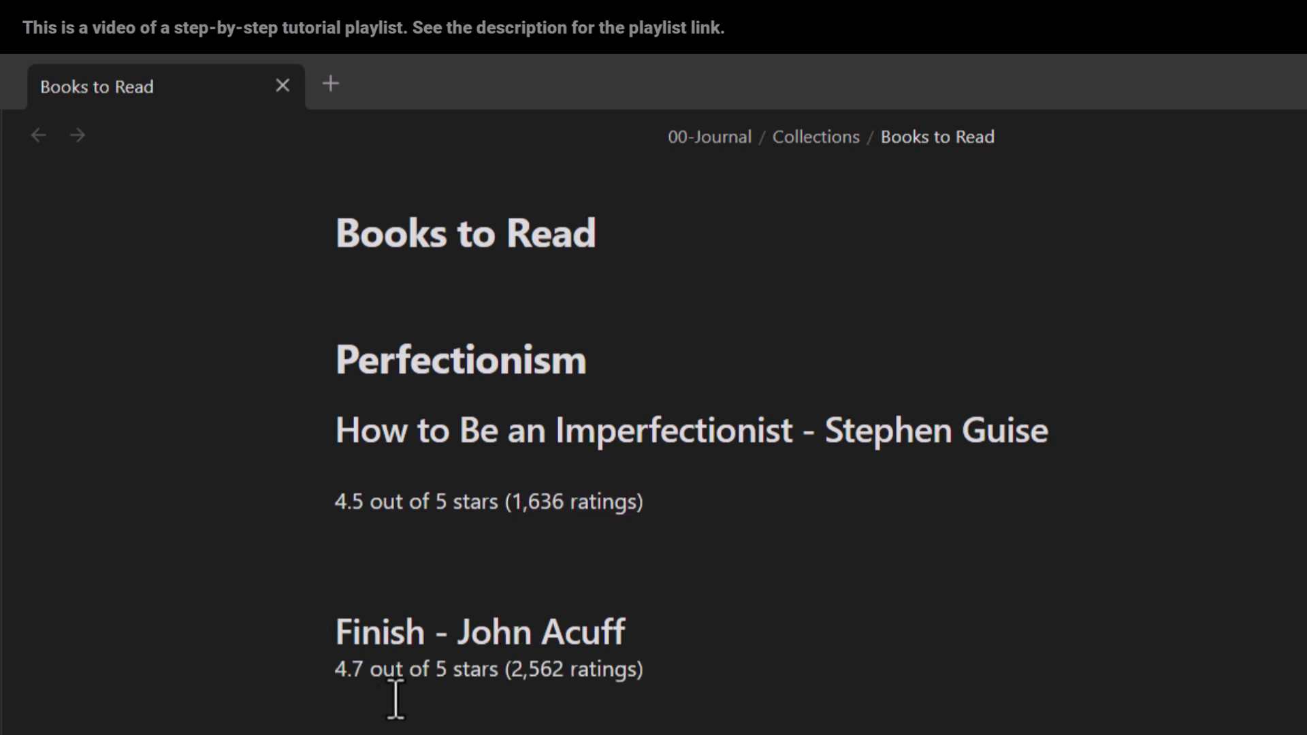
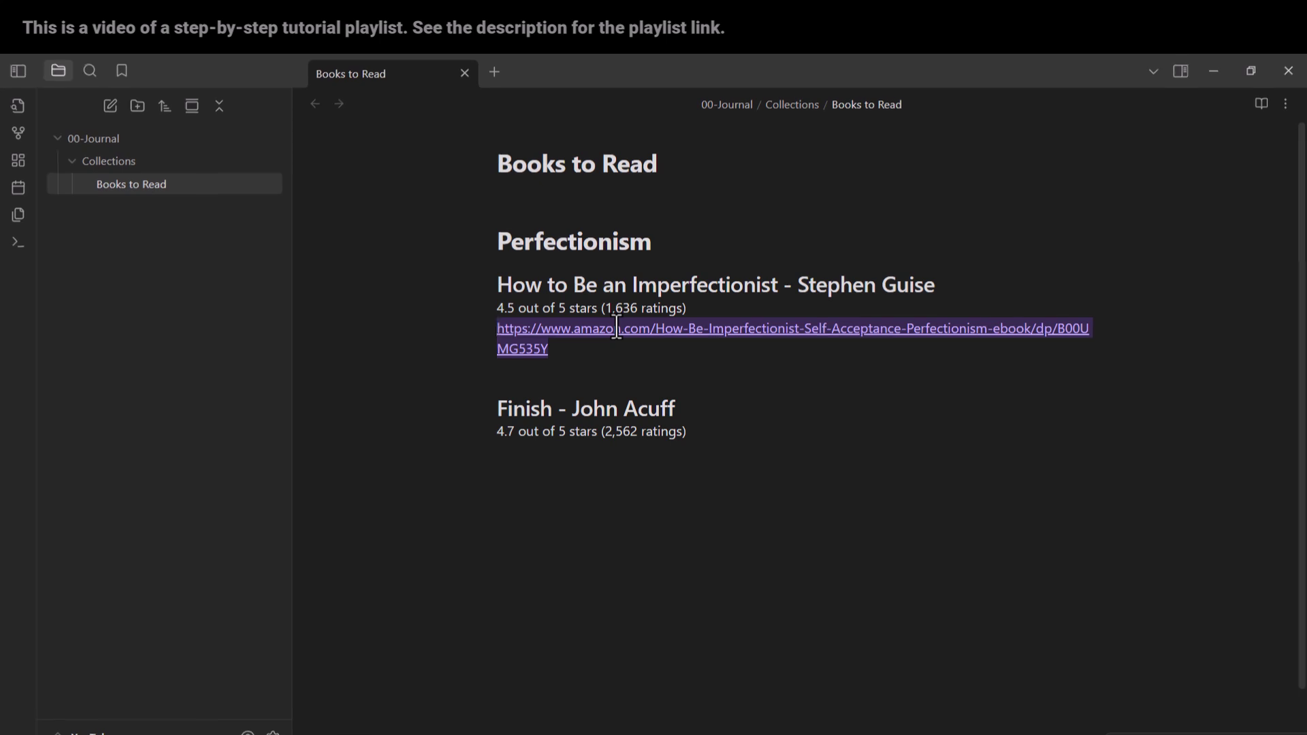
Replace the selected Amazon URL under the first book's rating with the text "Amazon"
type("Amazon")
key("Return")
key("Up")
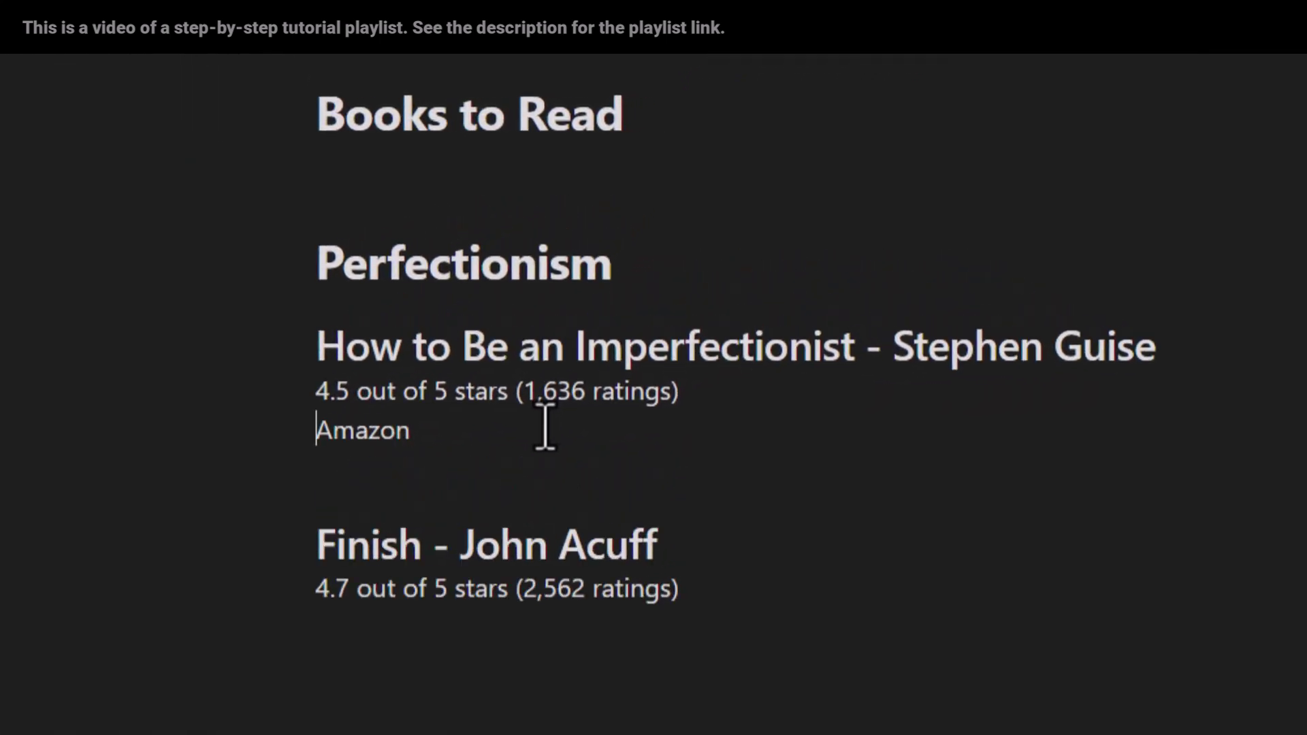
key("shift+End")
left_click(452, 442)
left_click_drag(451, 442, 316, 437)
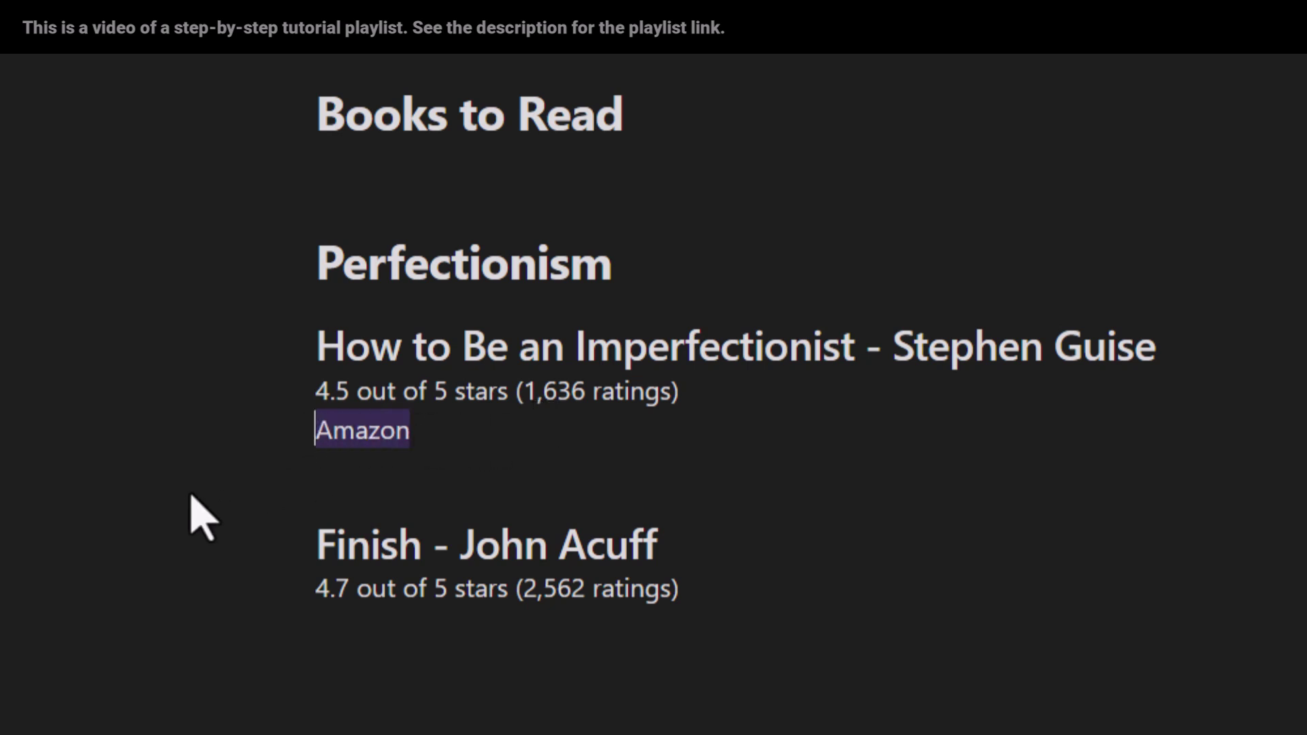
key("ctrl+k")
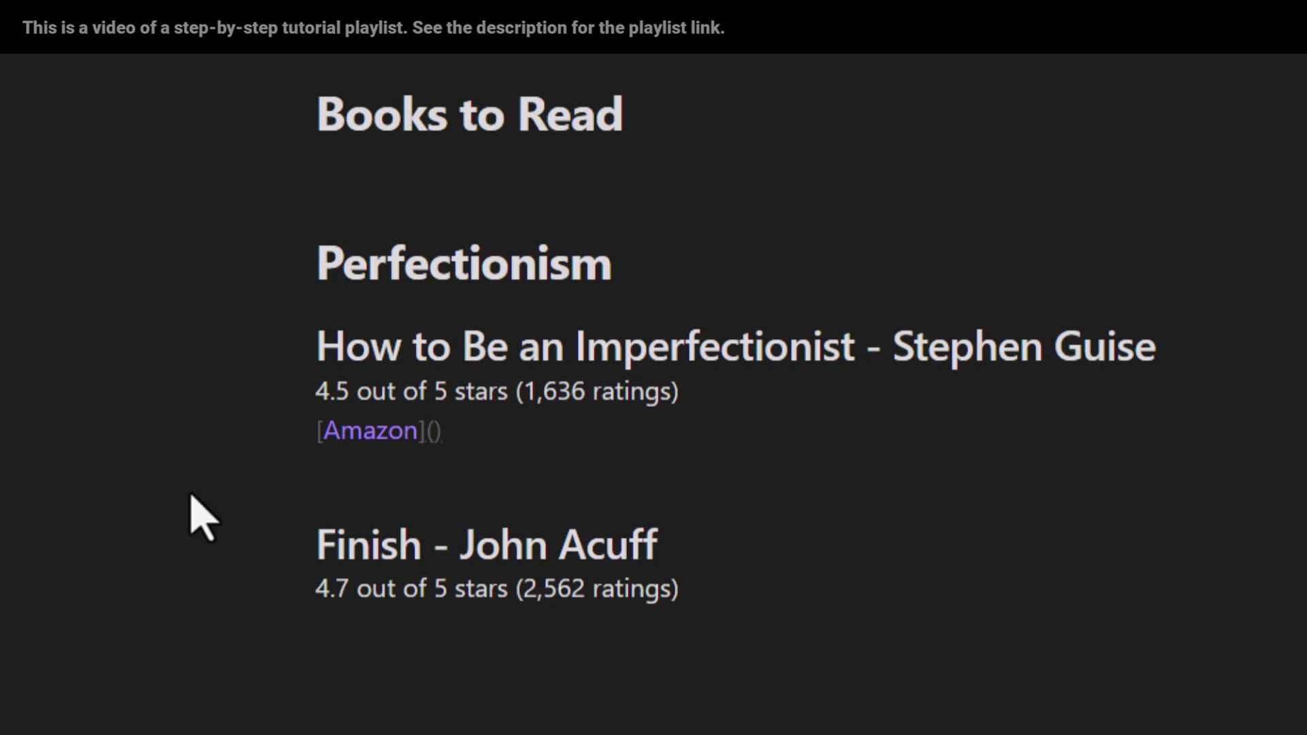
type("https://www.amazon.com/How-Be-Imperfectionist-Self-Acceptance-Perfectionism-ebook/dp/B00UMG535Y")
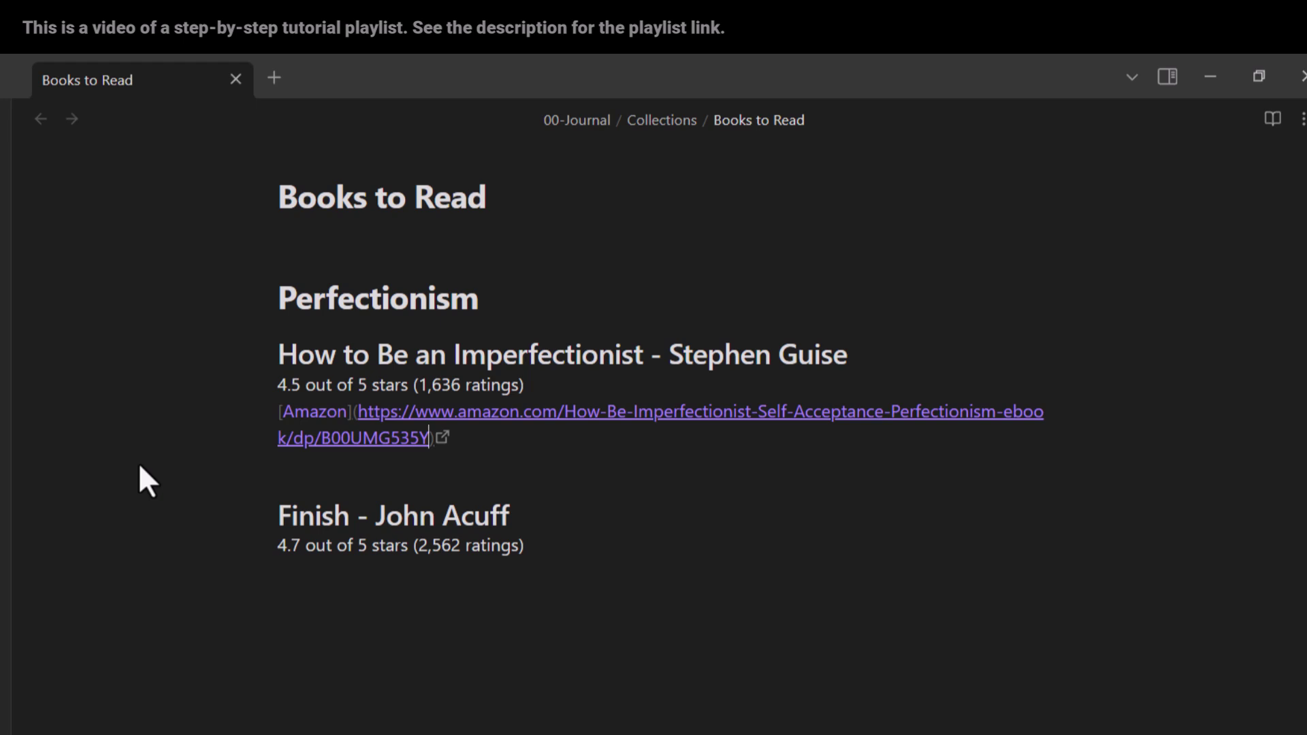
left_click(287, 469)
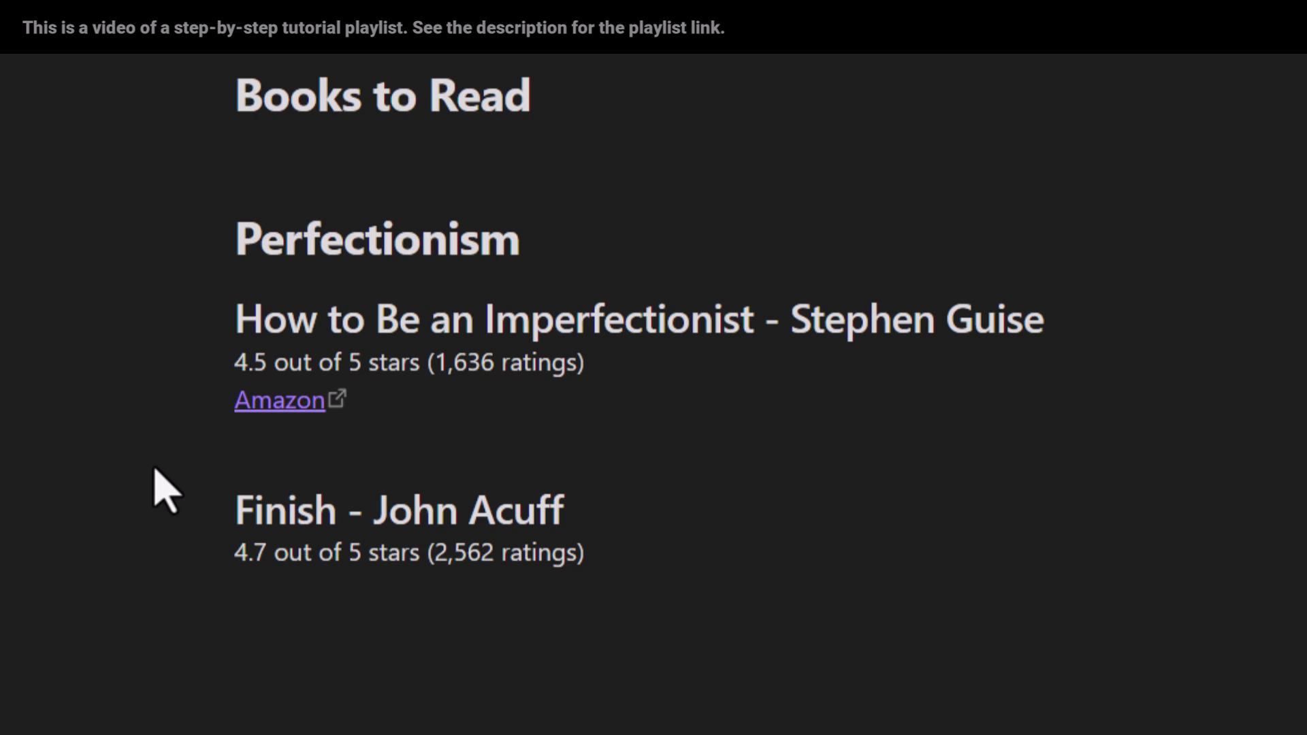
Examine the Markdown source of the first book's Amazon link, including its link text and URL
key("Up")
key("Right")
key("ctrl+Right")
key("ctrl+Right")
key("ctrl+Right")
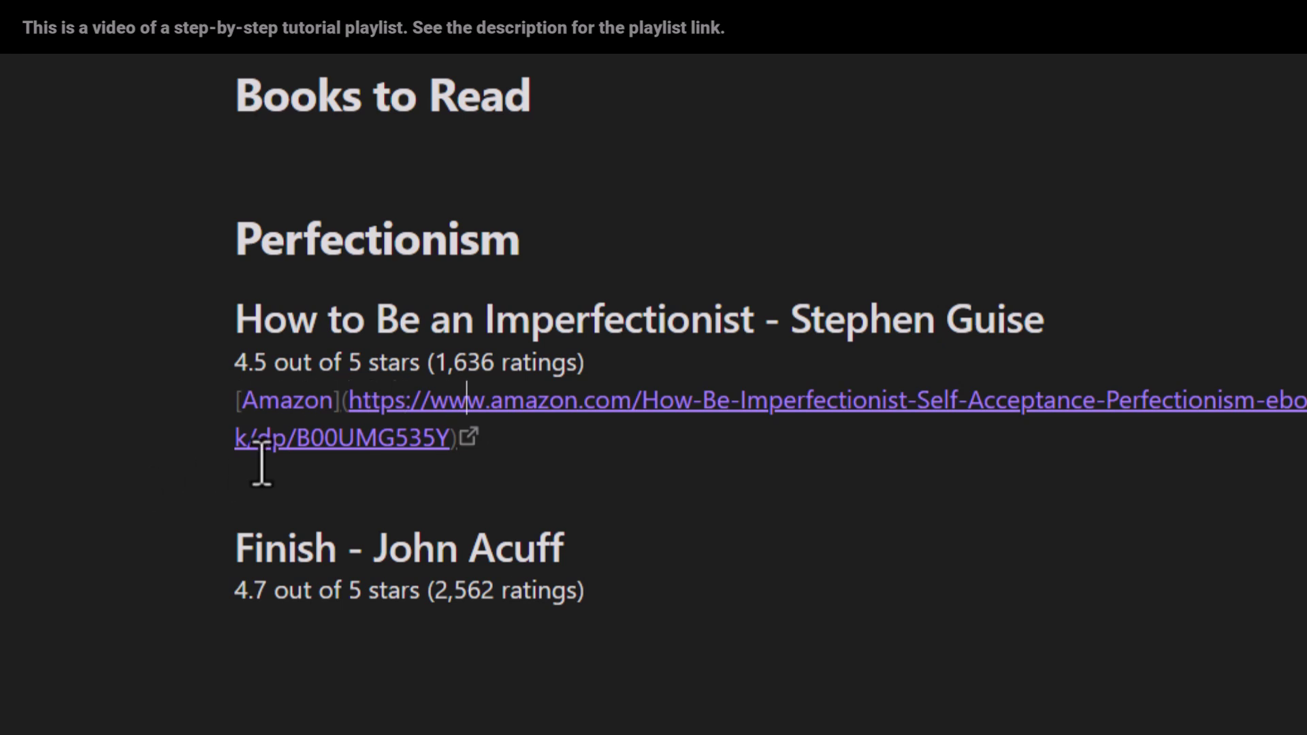
left_click(276, 491)
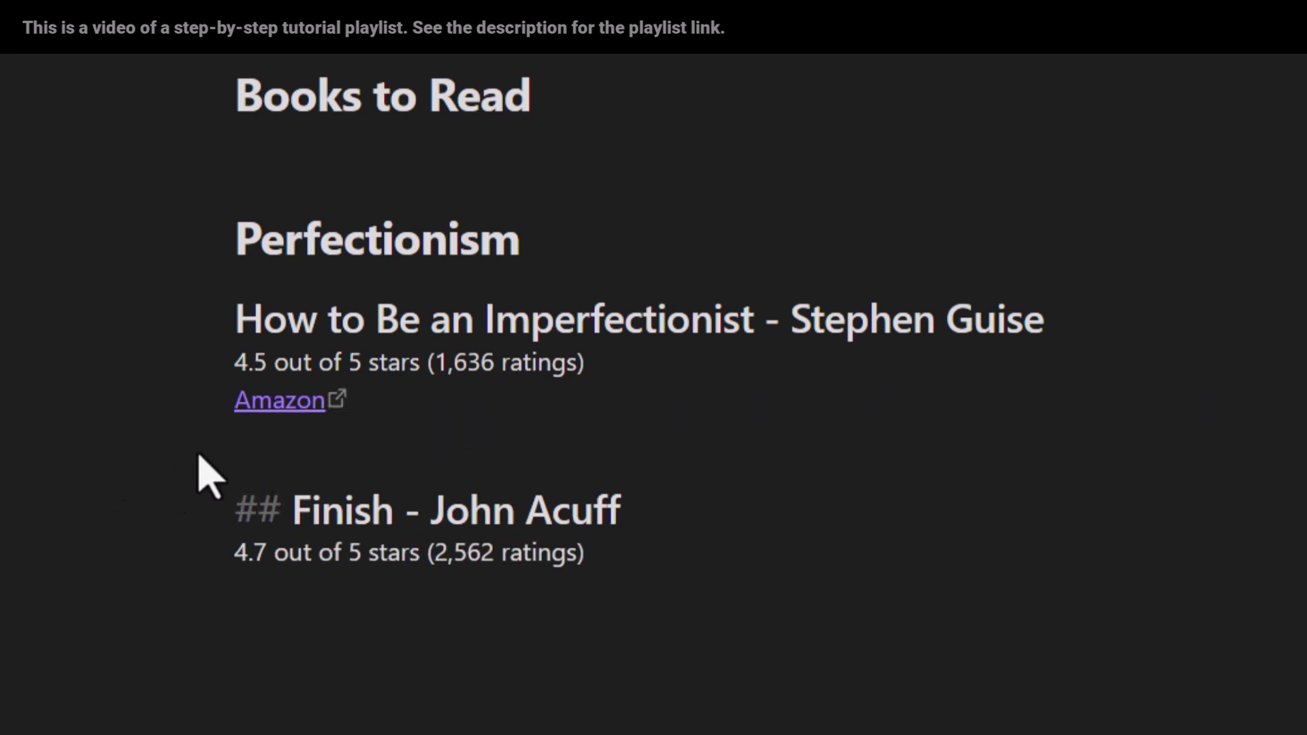
Add the text "Amazon" on a new line directly below the Finish book's rating
left_click(270, 443)
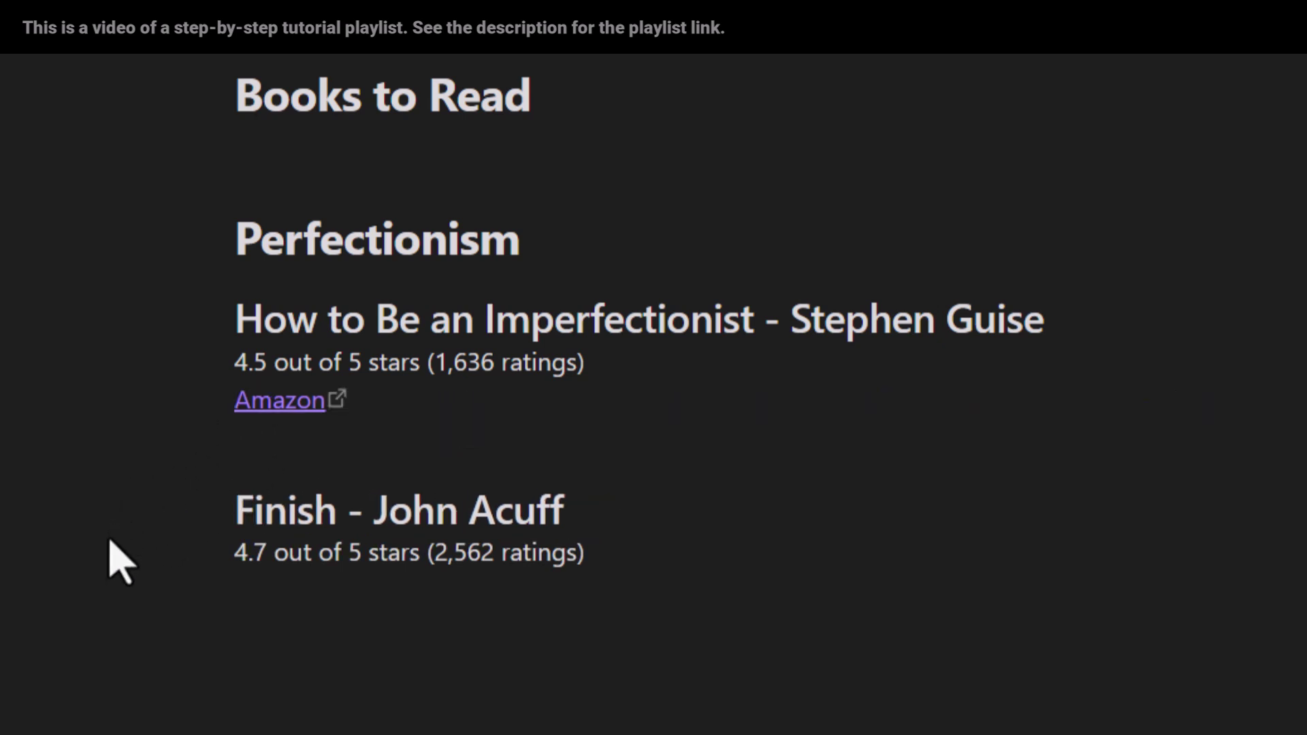
key("Down")
key("Down")
key("Down")
type("Amazon")
key("Return")
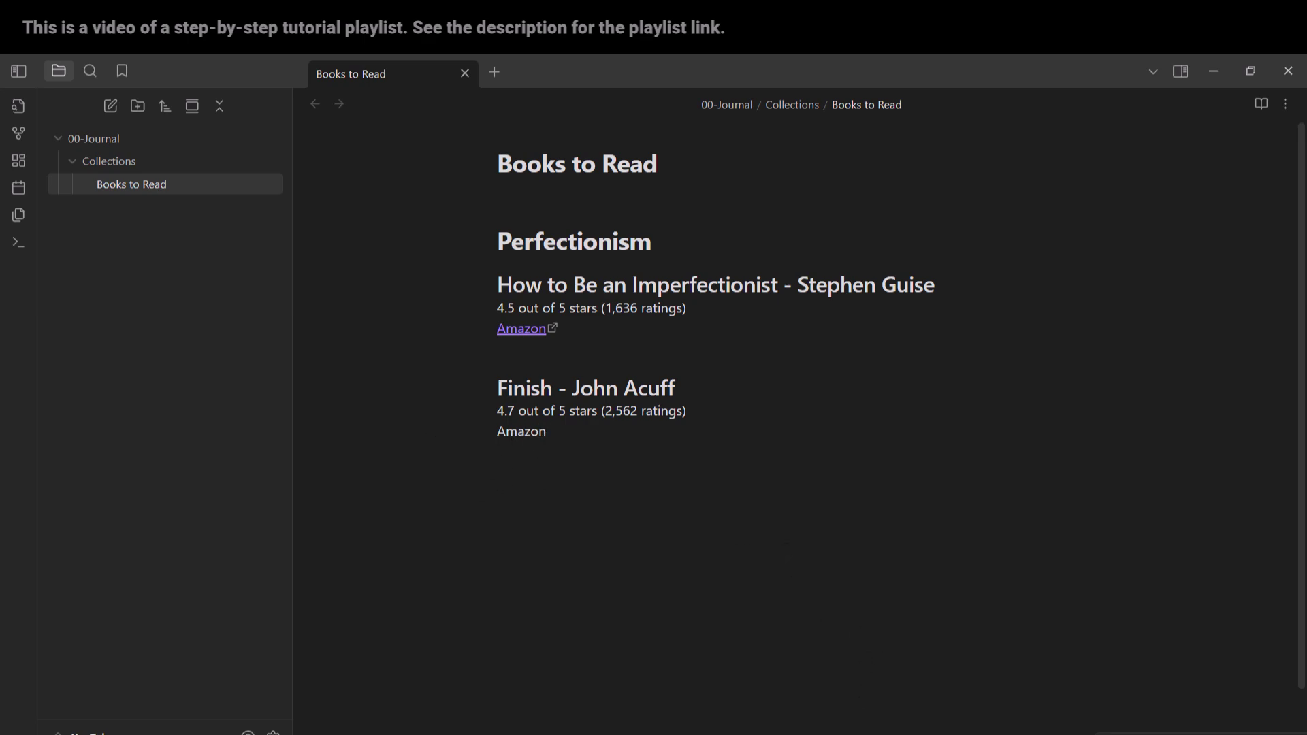
Switch to the browser and copy the URL of the Finish book's Amazon page
key("alt+Tab")
left_click(648, 117)
key("ctrl+c")
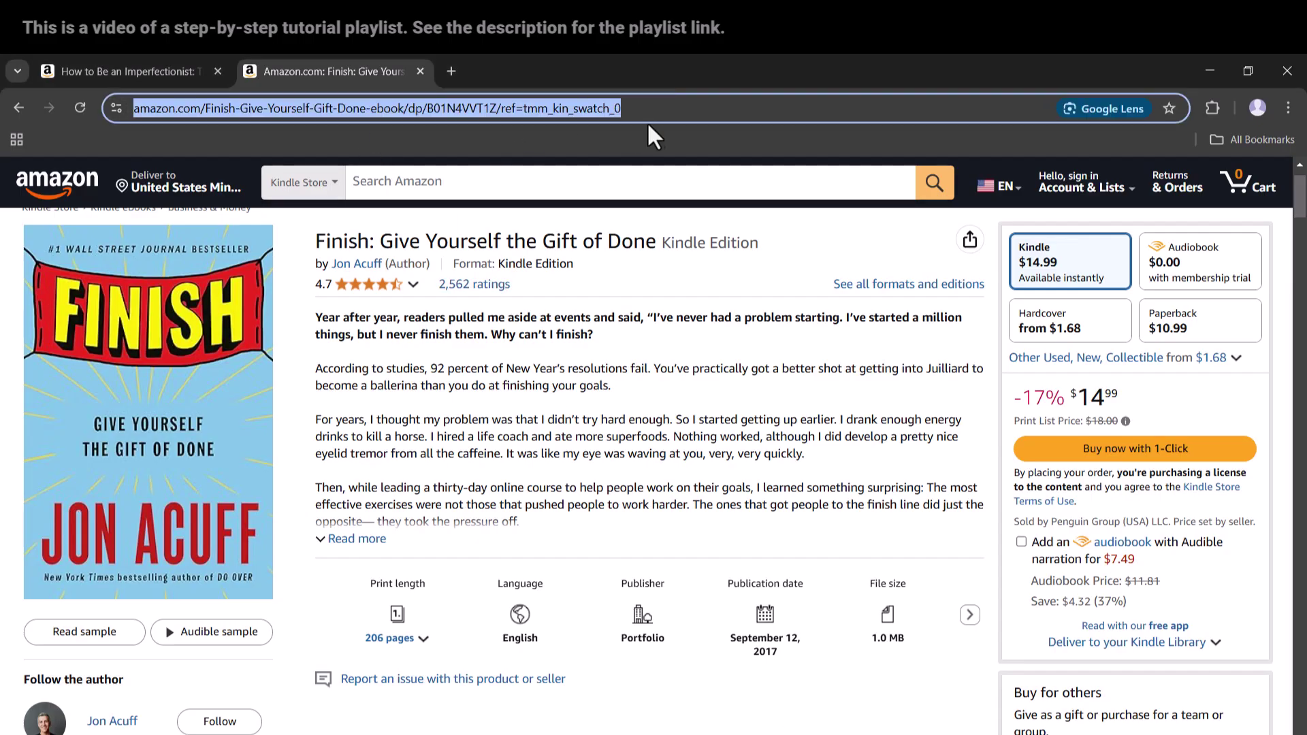
key("alt+Tab")
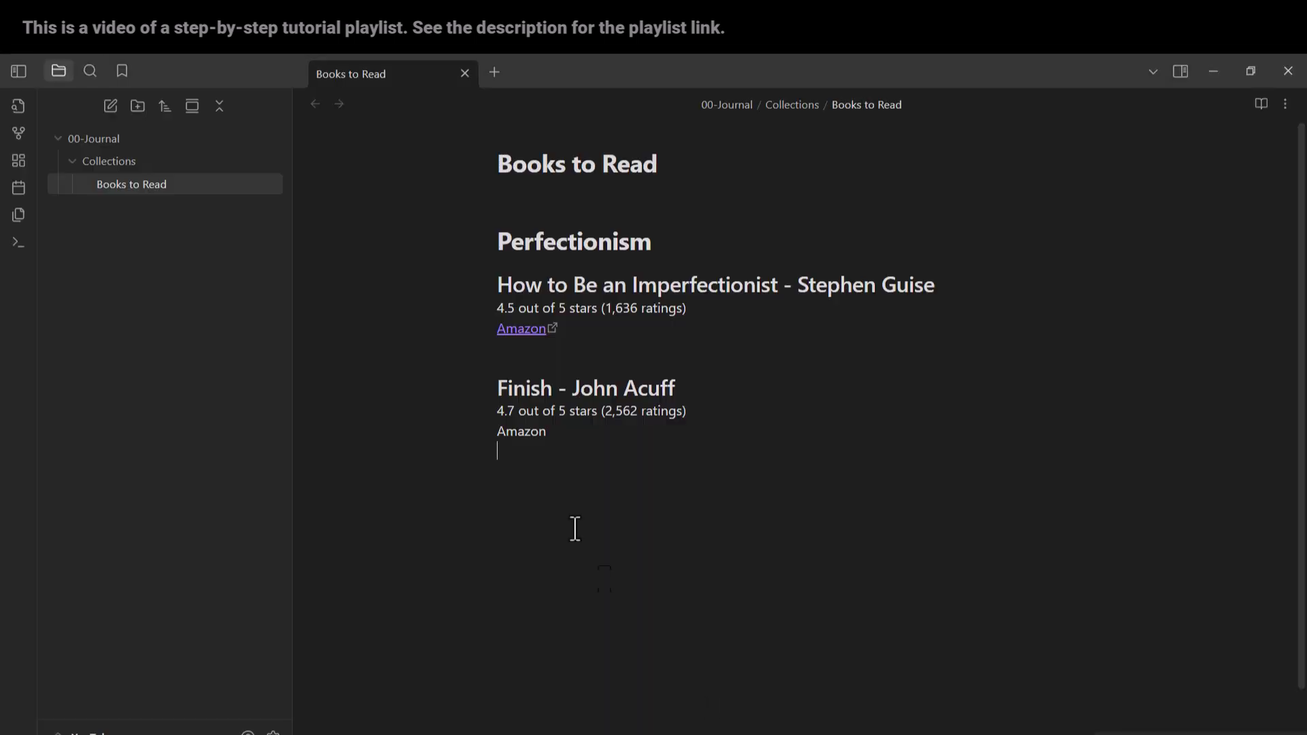
left_click_drag(546, 431, 497, 431)
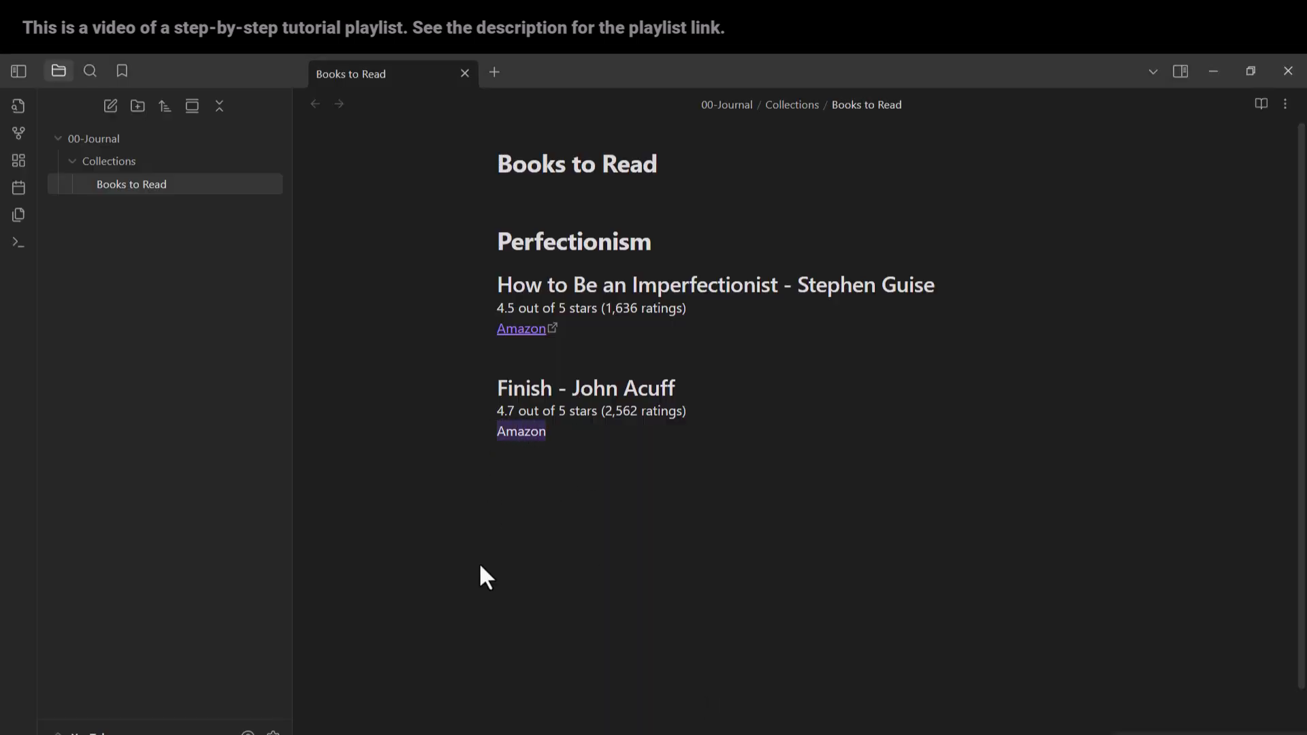
key("ctrl+k")
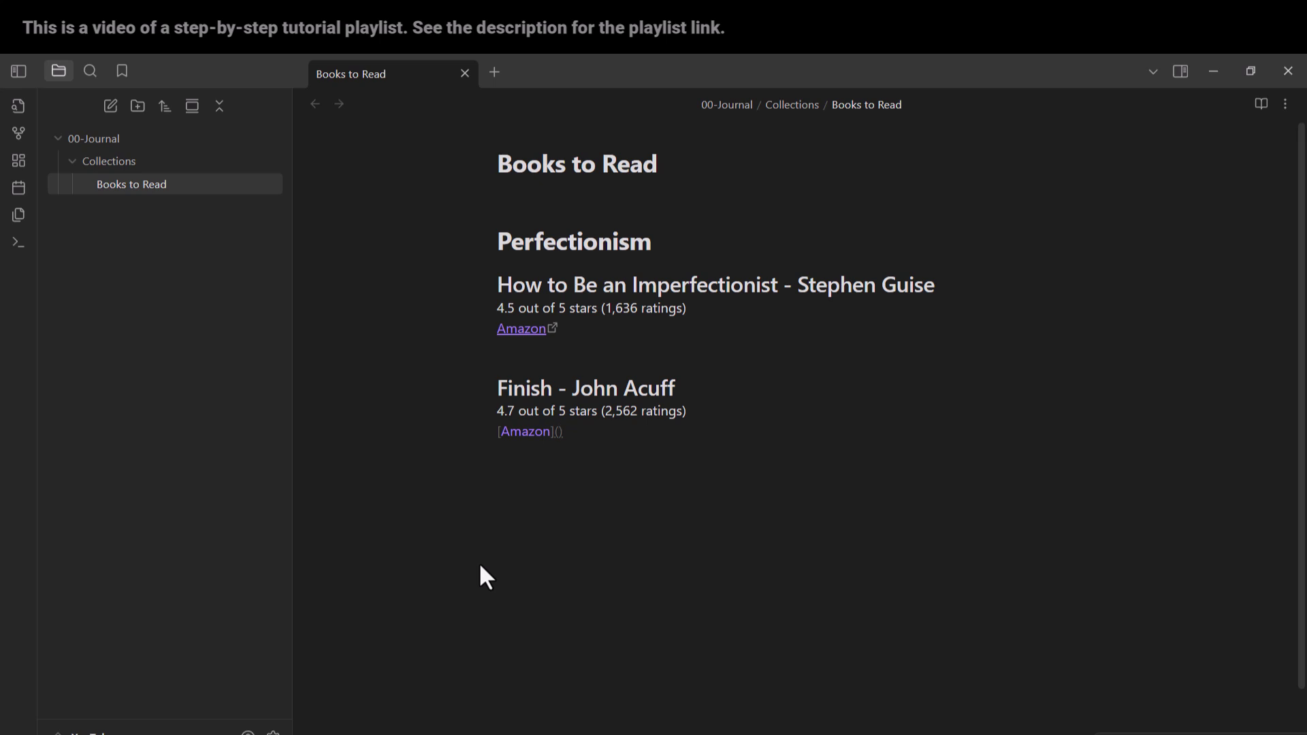
key("ctrl+v")
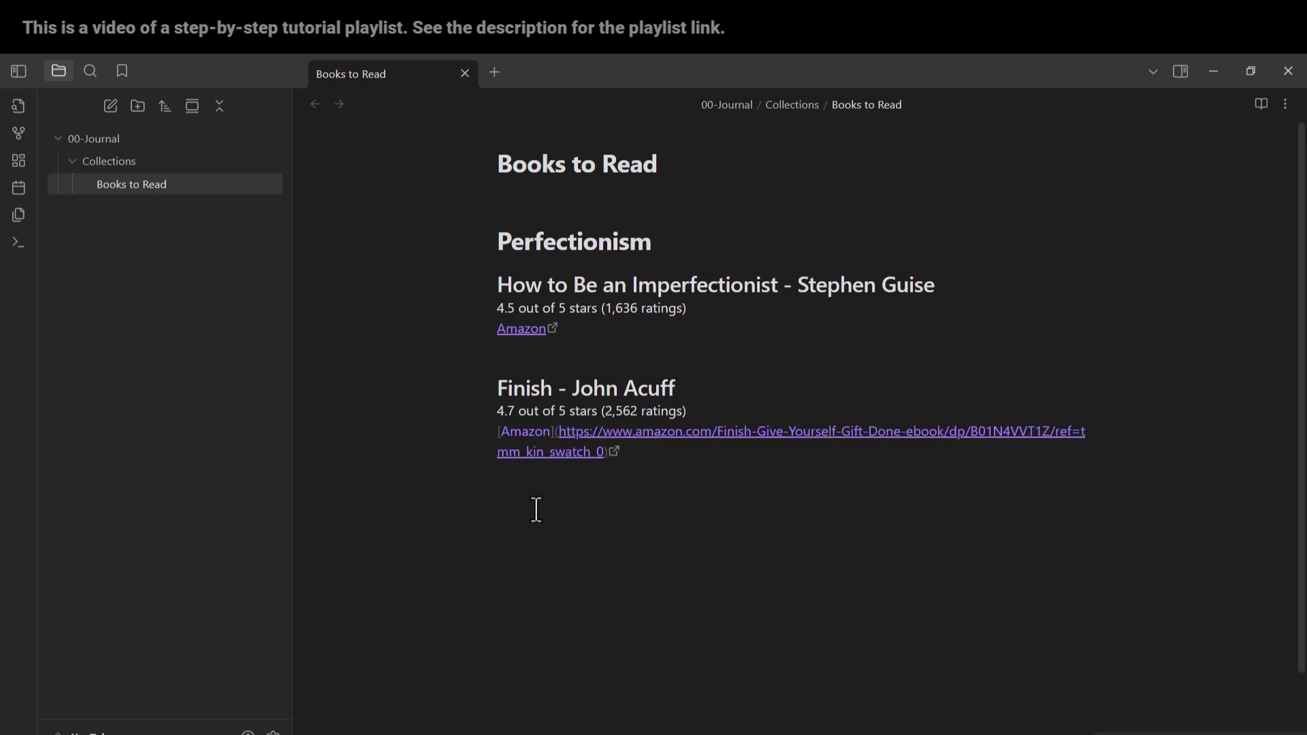
left_click(514, 497)
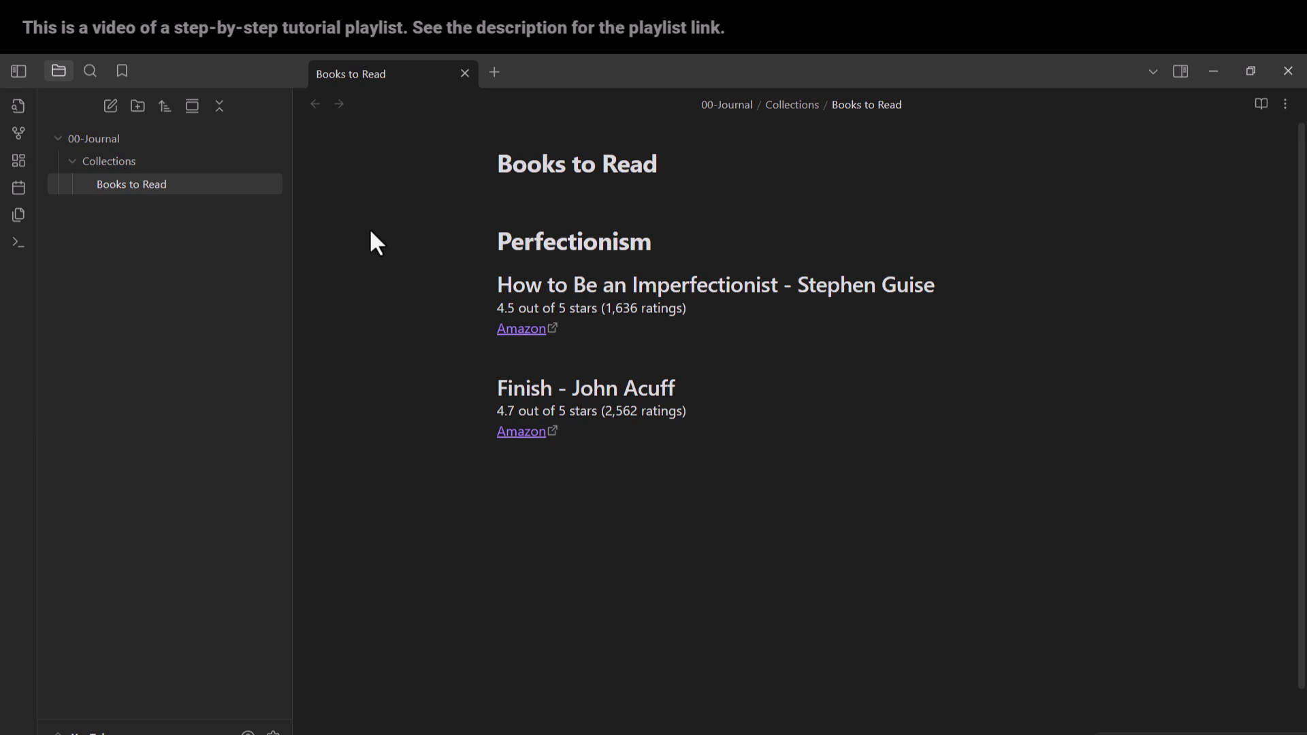
Show the Books to Read note in the system file explorer and widen the Collections window
right_click(142, 190)
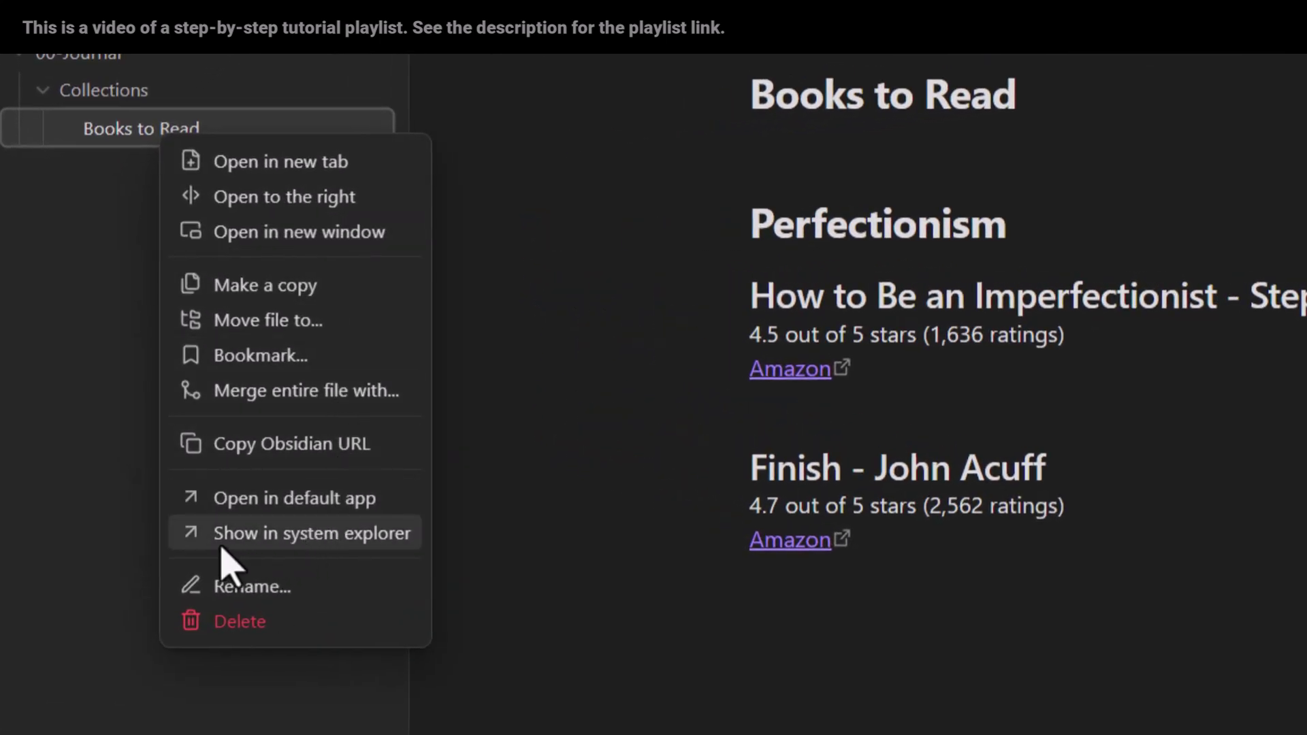
left_click(222, 541)
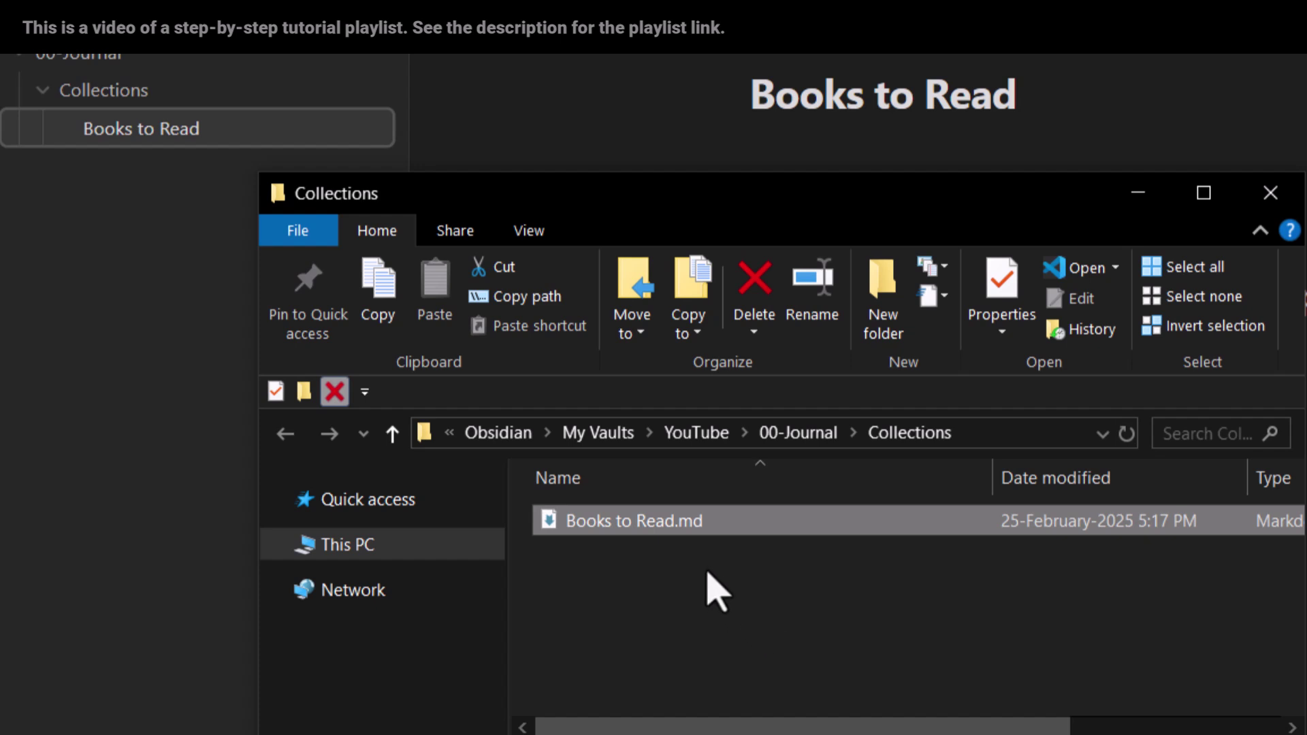
left_click(531, 235)
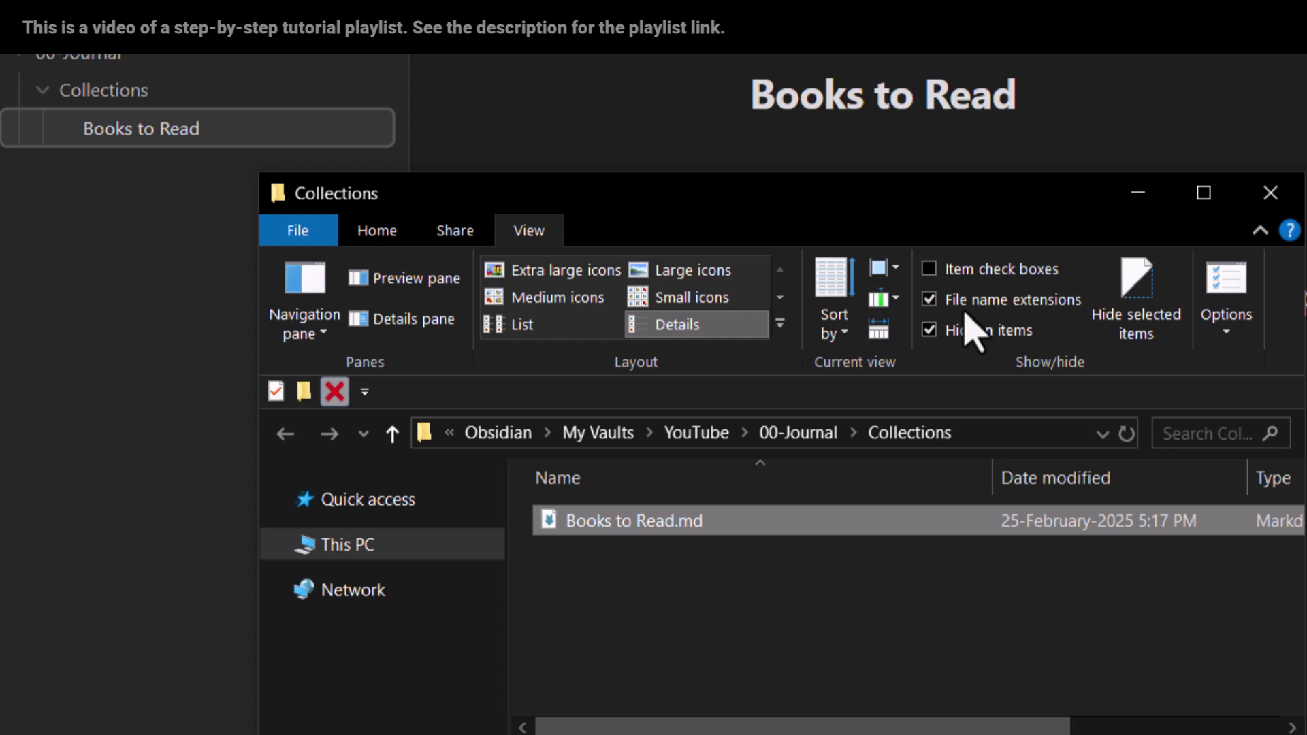
mouse_move(1303, 407)
left_mouse_down()
mouse_move(1284, 381)
mouse_move(1062, 381)
mouse_move(1231, 368)
mouse_move(1306, 391)
left_mouse_up()
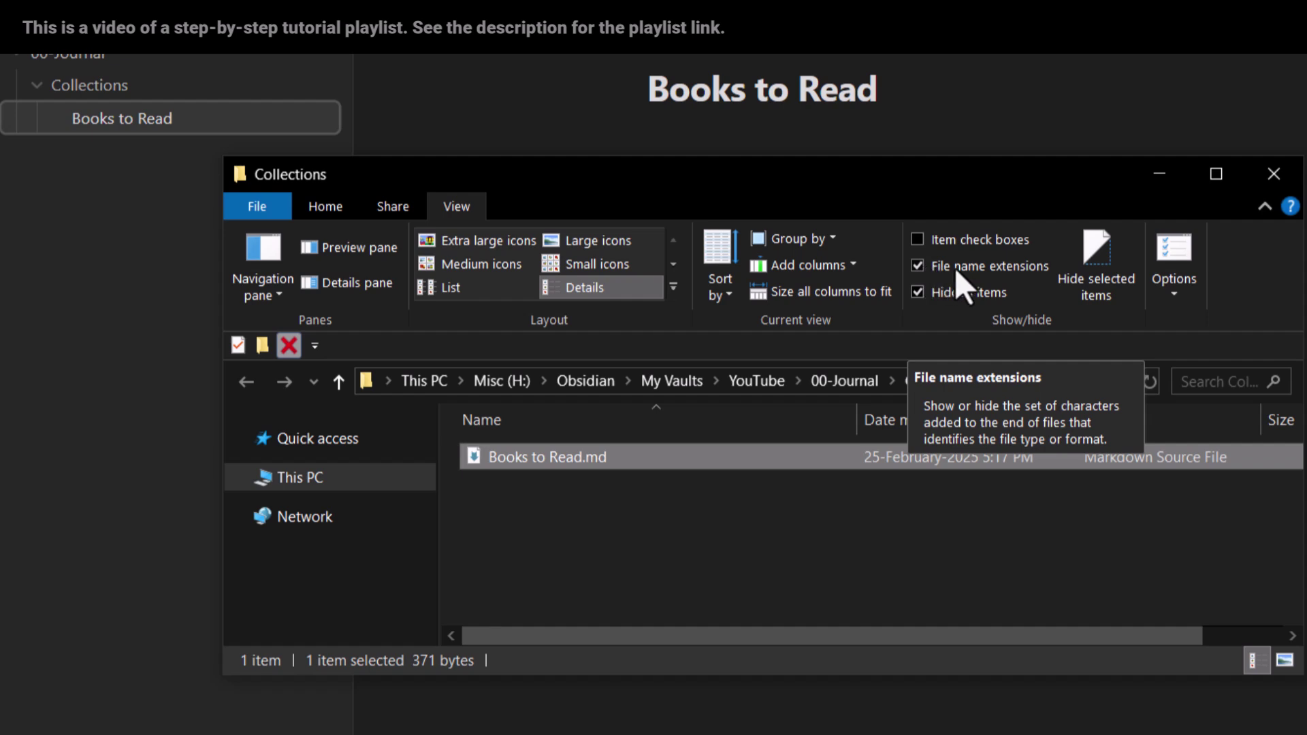
Hide file name extensions in the Collections folder and show them again
left_click(688, 517)
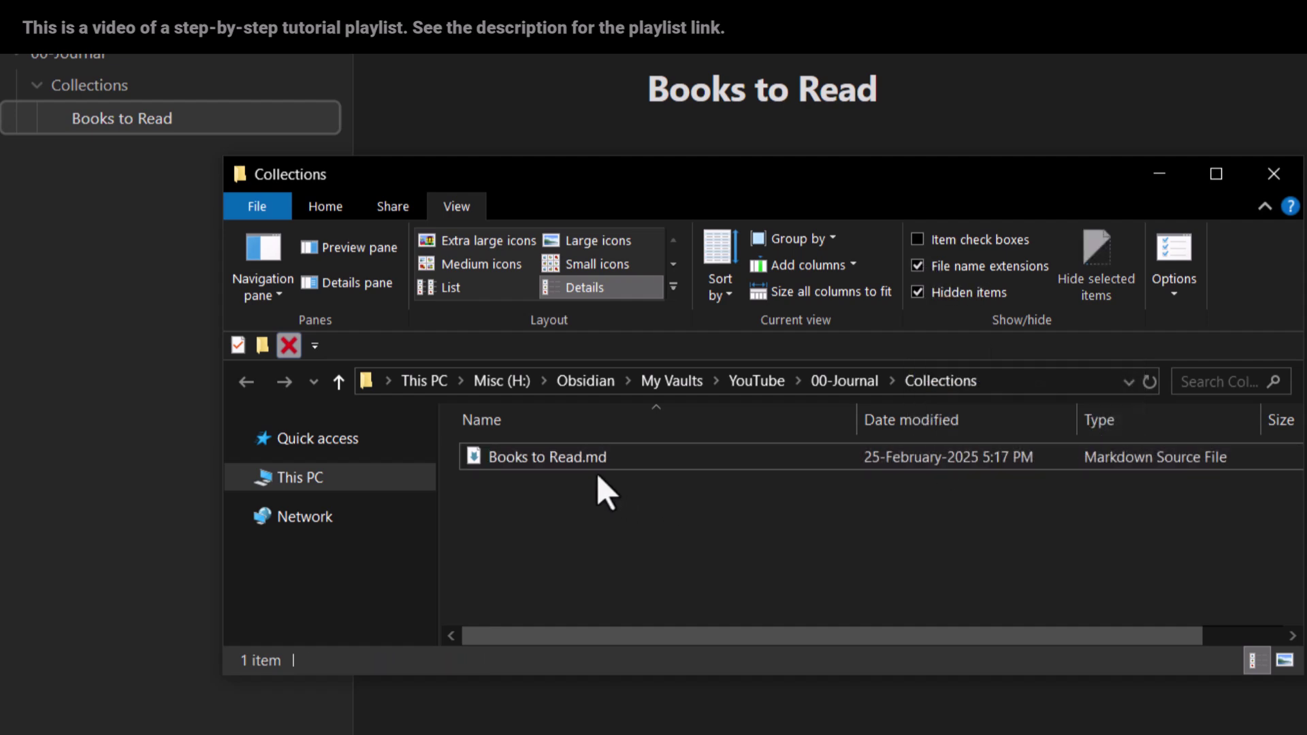
left_click(952, 268)
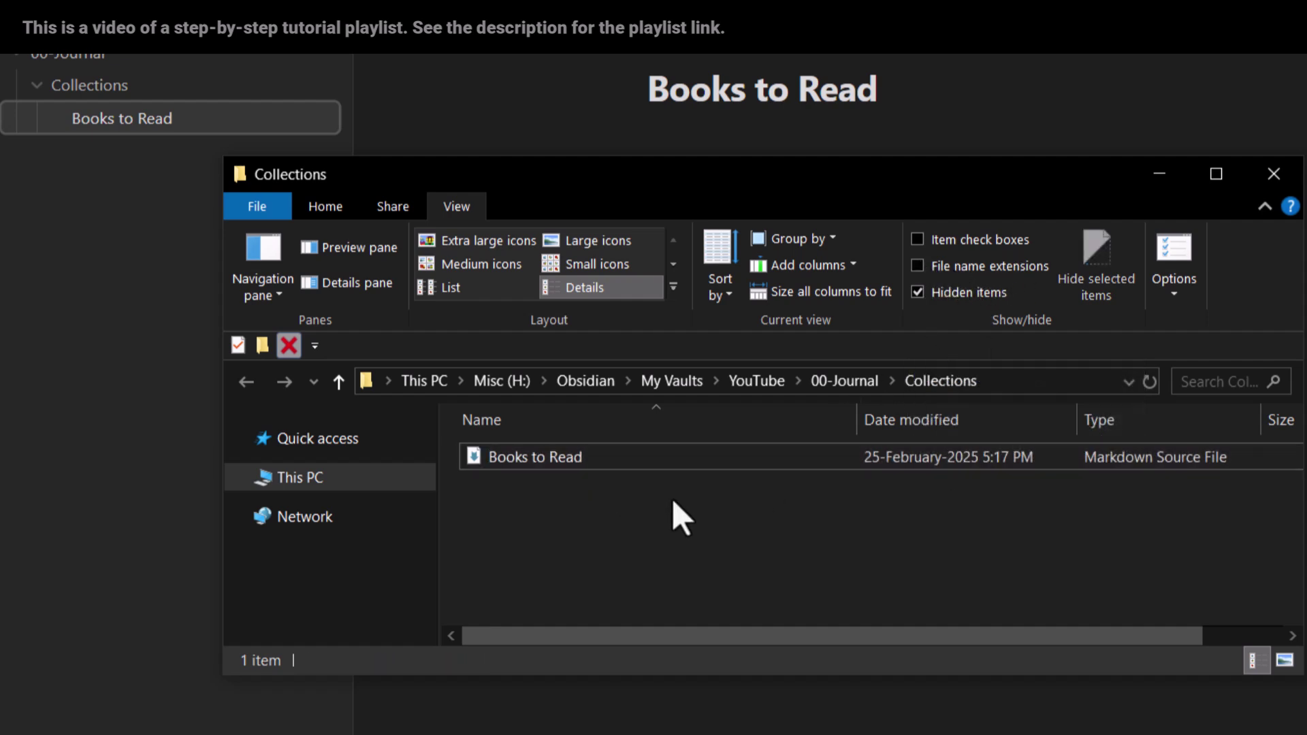
left_click(924, 265)
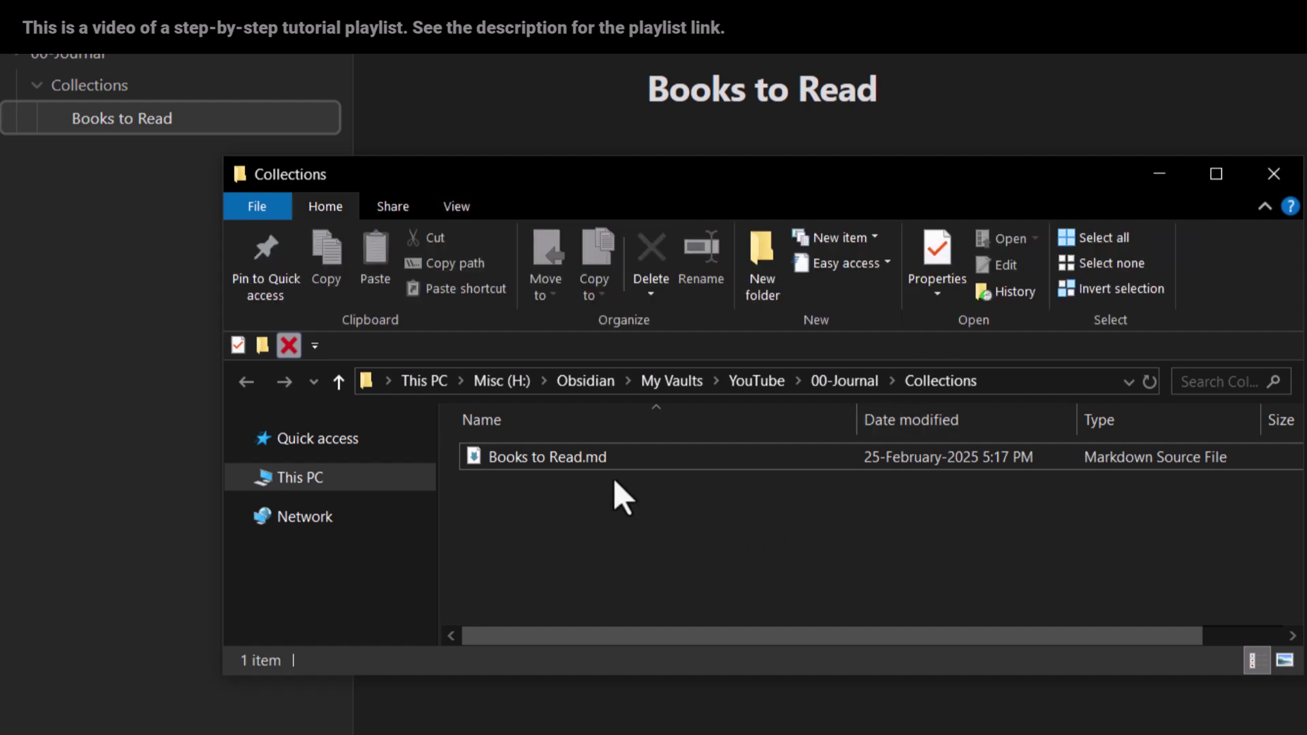